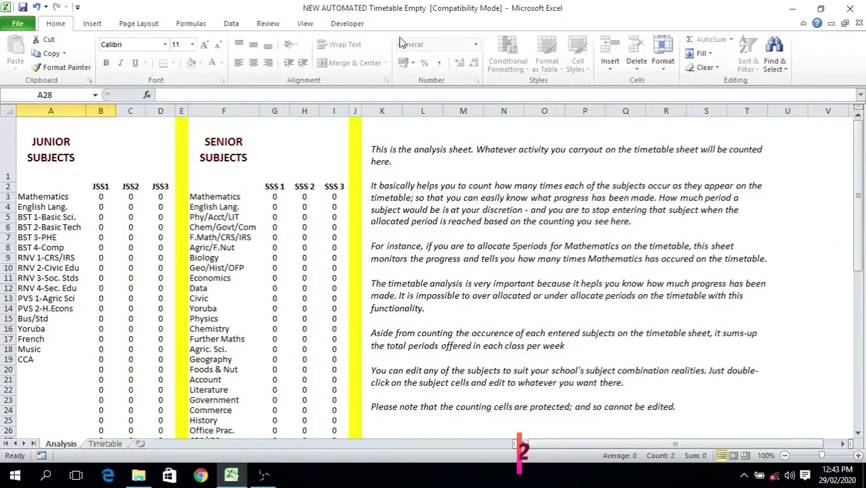
# - Select the junior subject names and JSS class count cells on the Analysis sheet
pyautogui.scroll(-1, 419, 180)
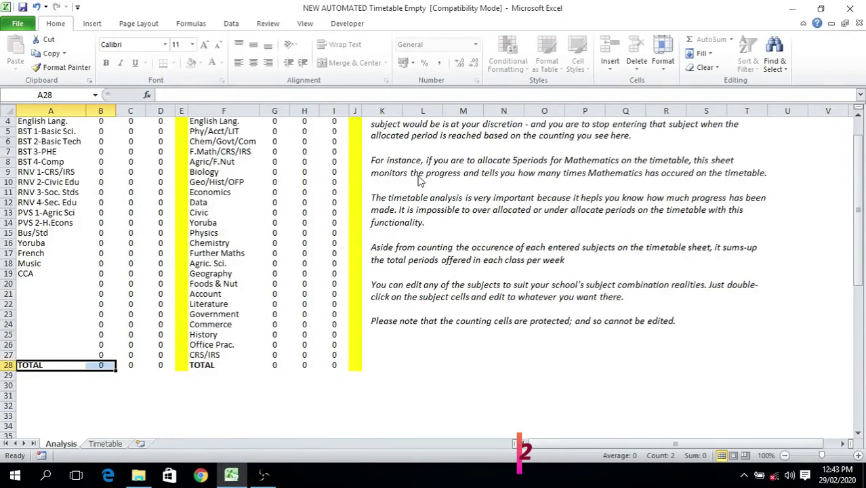
pyautogui.click(275, 315)
pyautogui.scroll(1, 109, 331)
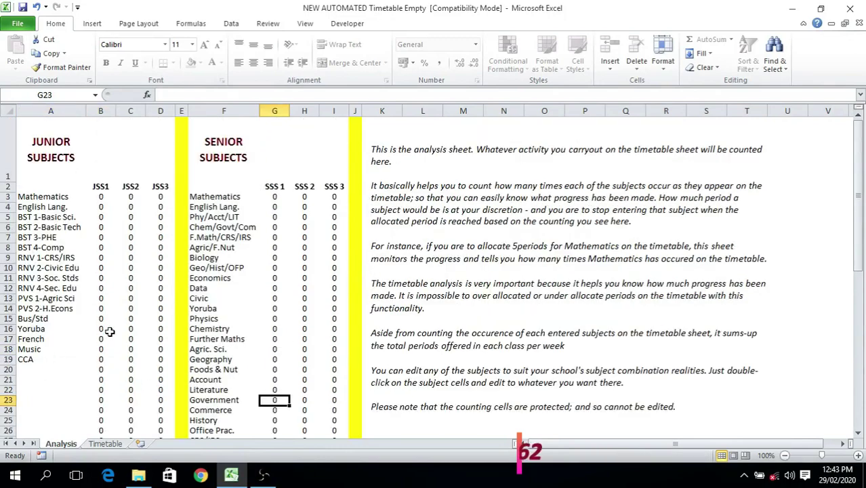
pyautogui.click(48, 149)
pyautogui.click(231, 145)
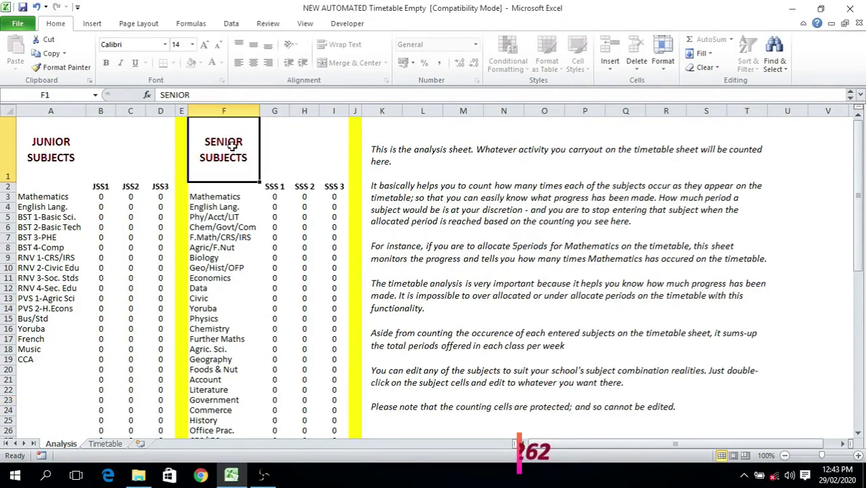
pyautogui.click(78, 143)
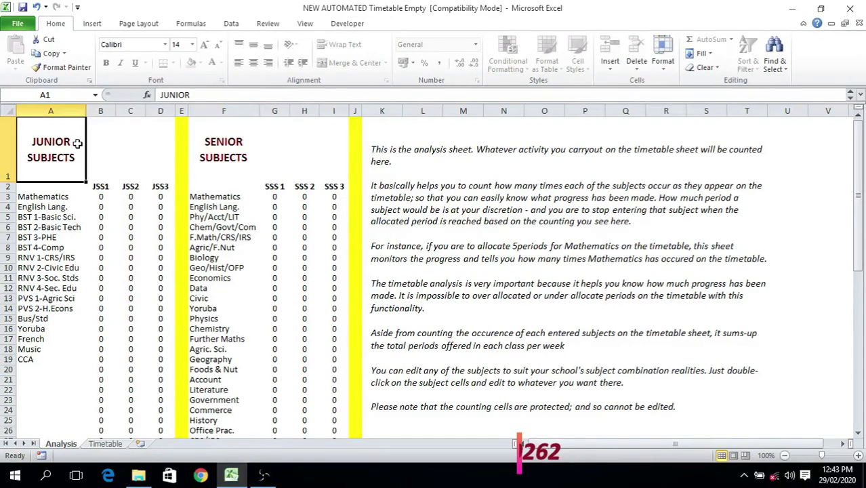
pyautogui.moveTo(41, 193); pyautogui.dragTo(50, 445)
pyautogui.moveTo(61, 371); pyautogui.dragTo(63, 376)
pyautogui.moveTo(106, 131); pyautogui.dragTo(158, 374)
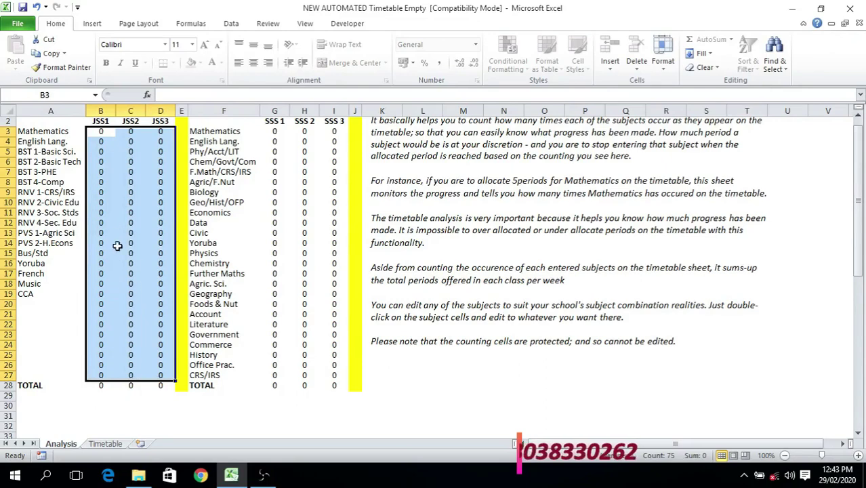
# - Select the senior subject names and SSS 1 to SSS 3 count cells, zoomed out to fit more rows
pyautogui.scroll(1, 390, 204)
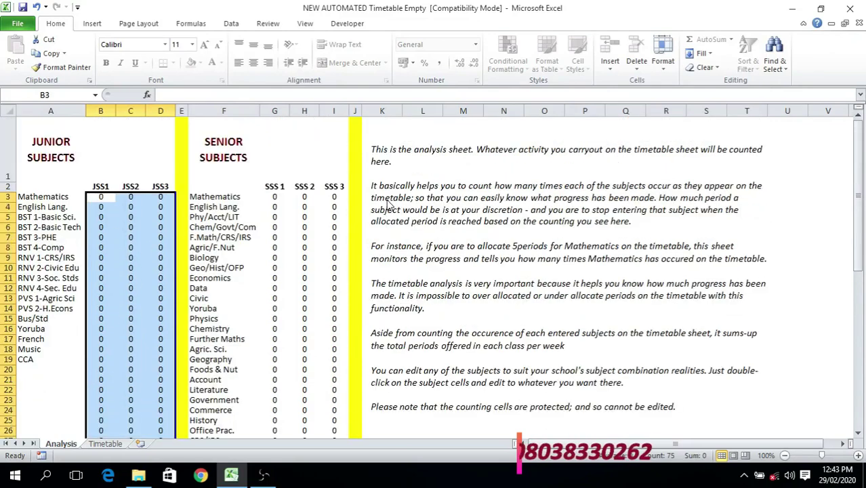
pyautogui.click(231, 155)
pyautogui.moveTo(230, 198); pyautogui.dragTo(222, 374)
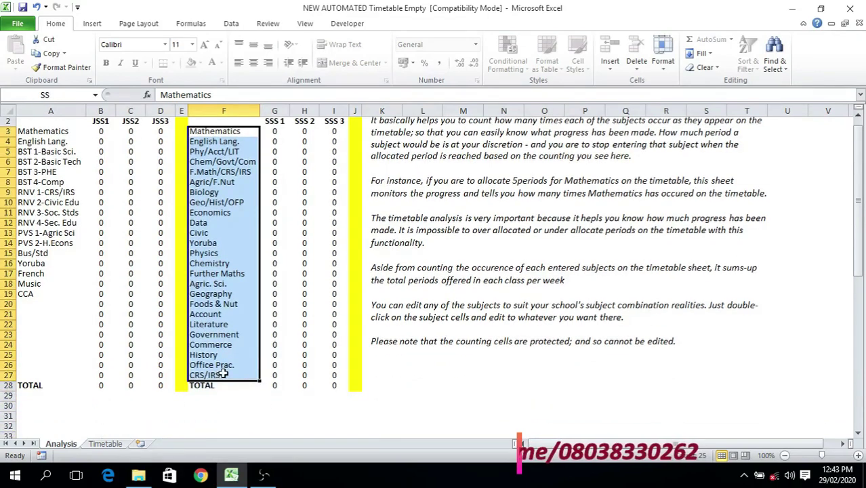
pyautogui.scroll(1, 329, 325)
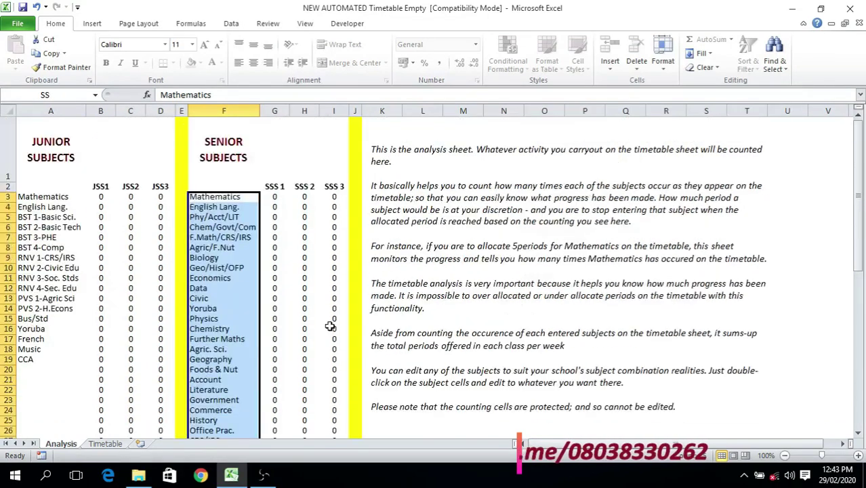
pyautogui.click(784, 455)
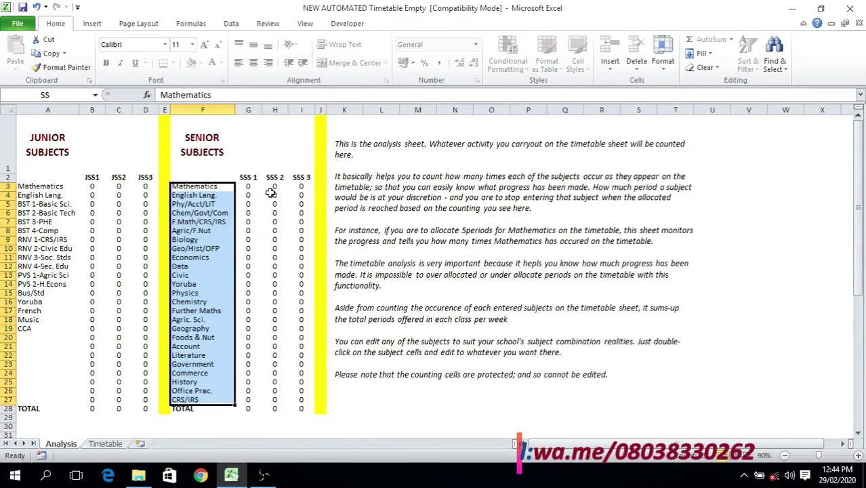
pyautogui.moveTo(242, 182); pyautogui.dragTo(292, 402)
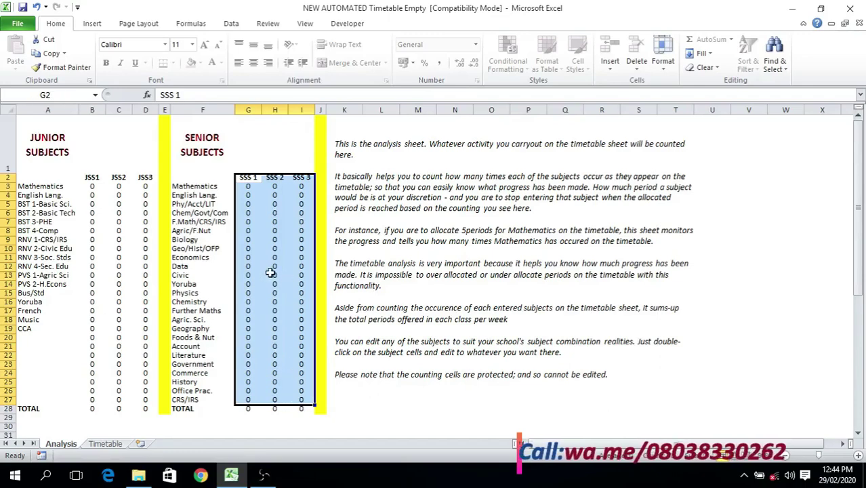
pyautogui.click(211, 204)
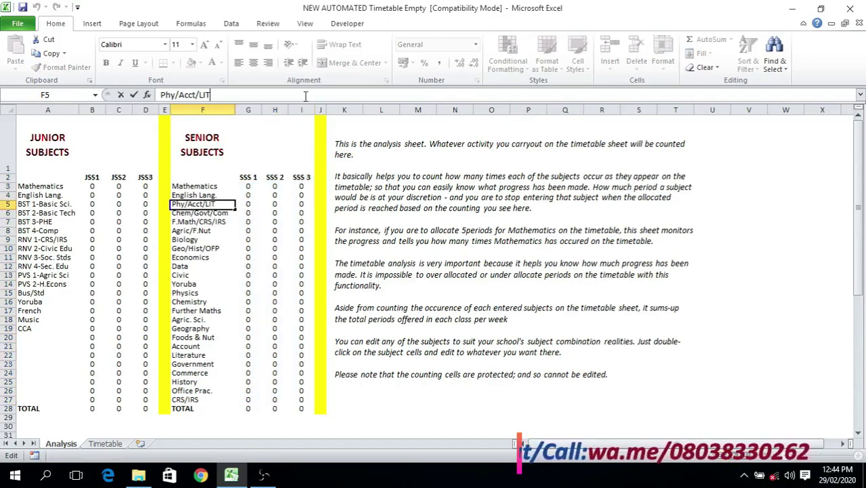
pyautogui.click(254, 155)
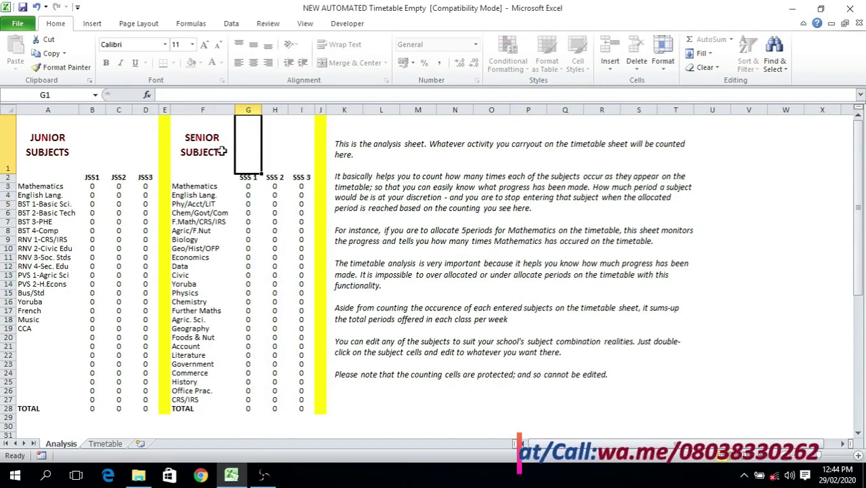
pyautogui.click(222, 151)
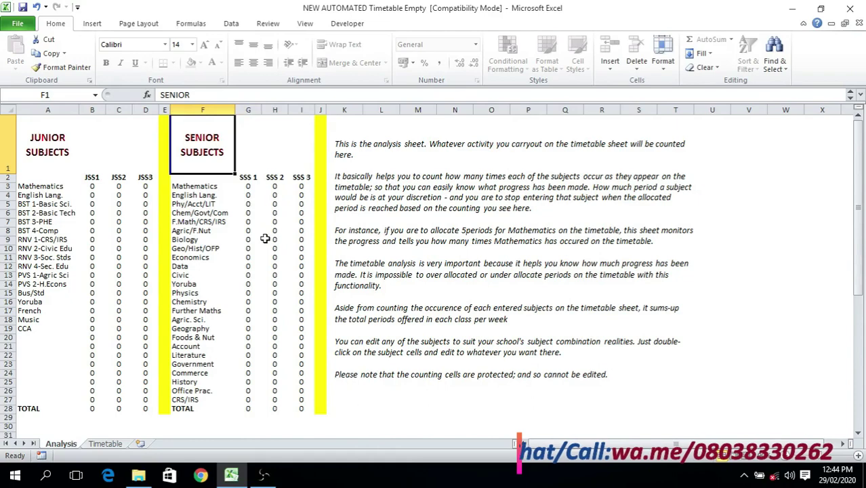
# - Select the JSS and SSS count columns, both subject lists and the TOTAL row, then go to Timetable
pyautogui.moveTo(90, 176); pyautogui.dragTo(144, 399)
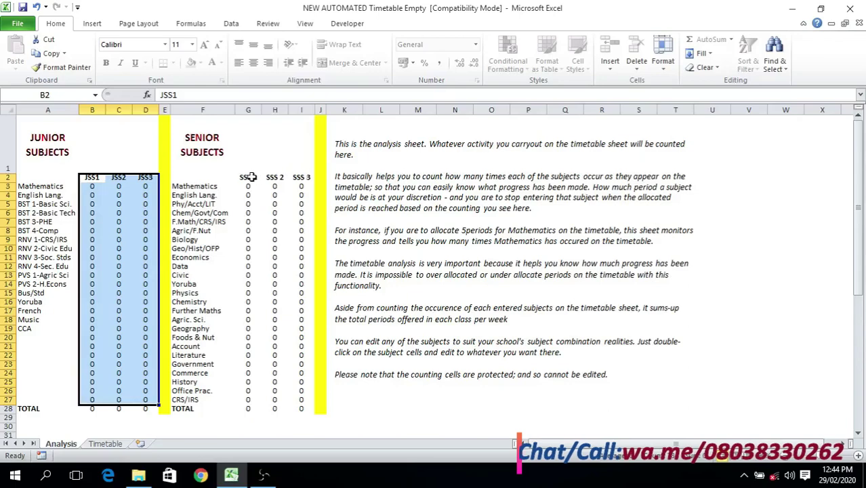
pyautogui.moveTo(248, 176); pyautogui.dragTo(298, 399)
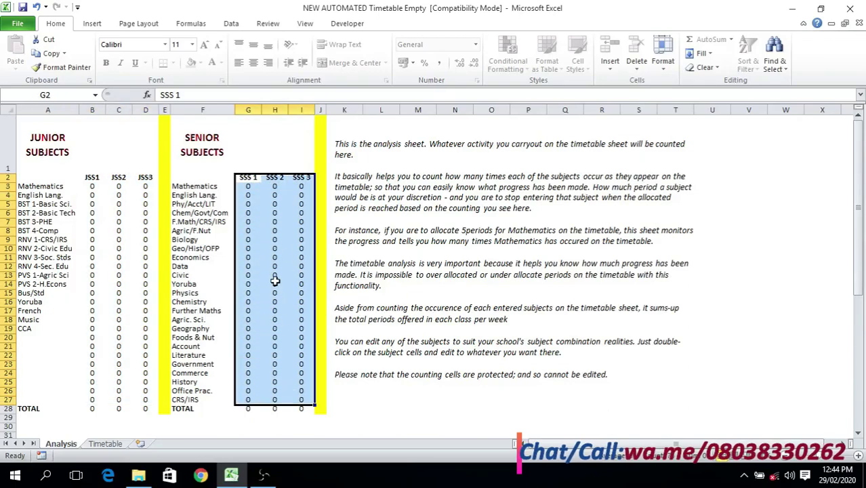
pyautogui.moveTo(194, 191); pyautogui.dragTo(193, 331)
pyautogui.scroll(1, 193, 330)
pyautogui.moveTo(40, 186); pyautogui.dragTo(45, 396)
pyautogui.click(195, 391)
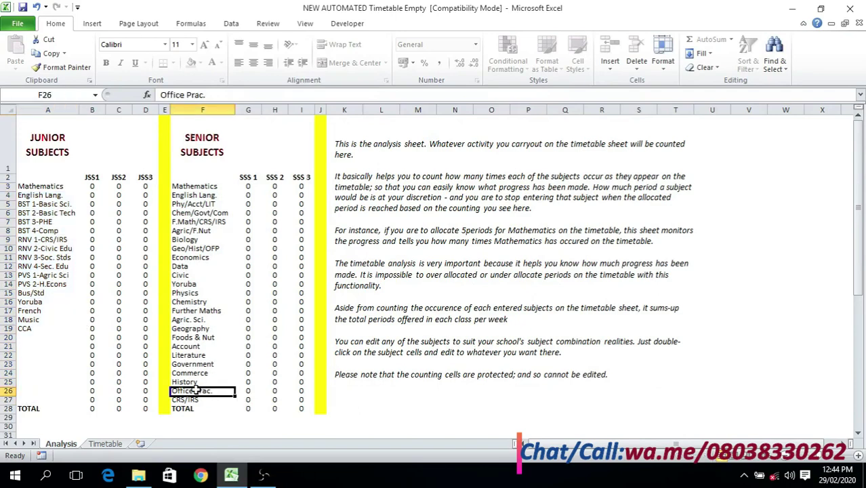
pyautogui.moveTo(34, 408); pyautogui.dragTo(304, 399)
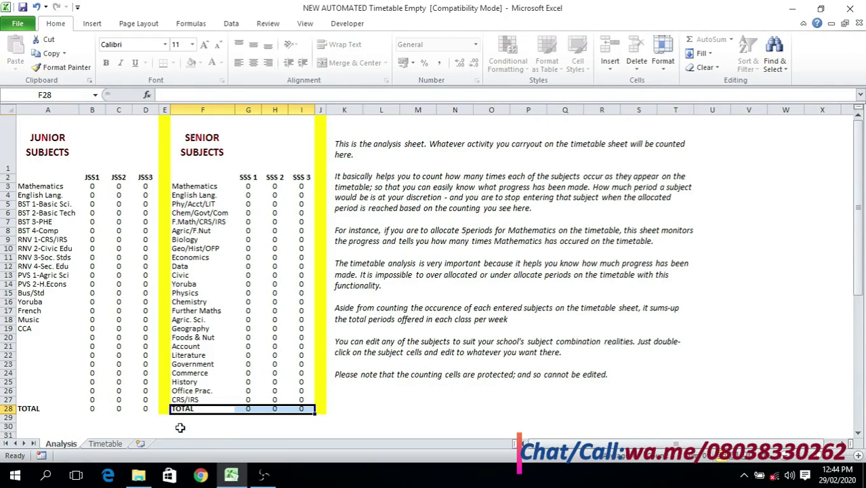
pyautogui.click(105, 443)
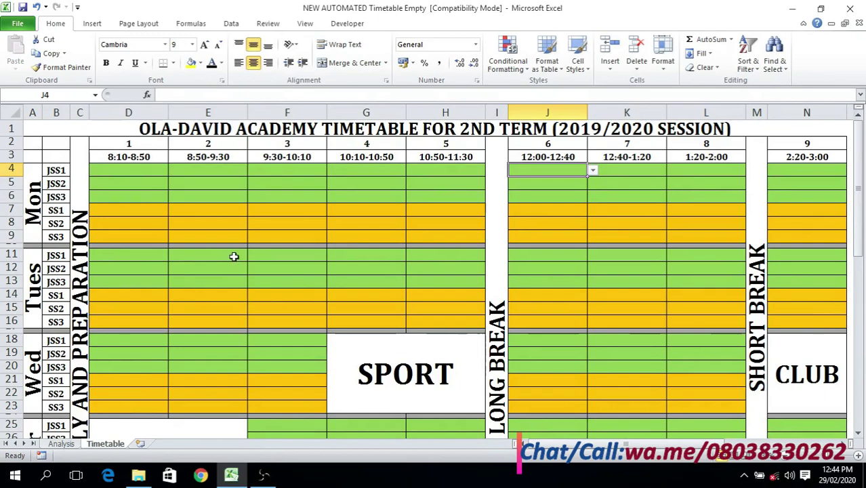
pyautogui.scroll(-3, 334, 302)
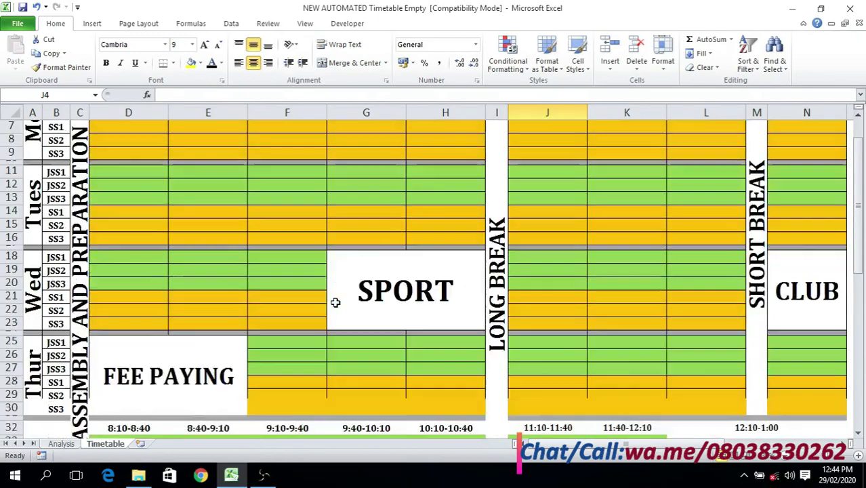
pyautogui.scroll(-2, 334, 302)
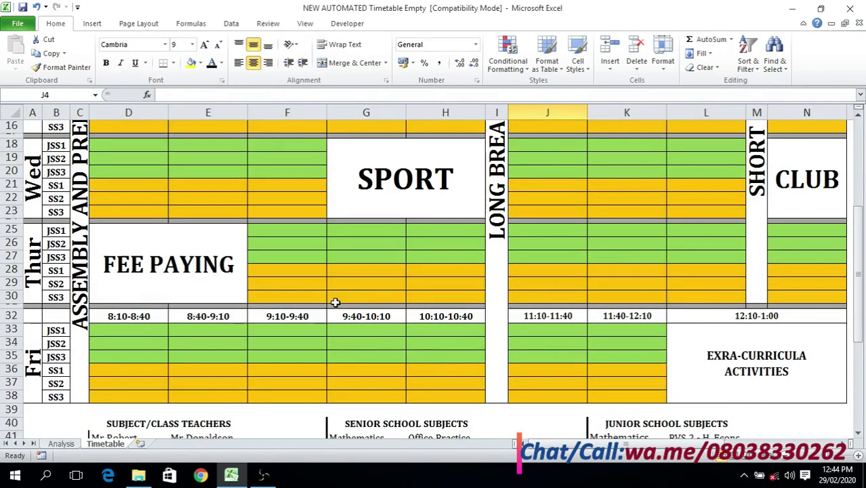
pyautogui.scroll(-5, 335, 302)
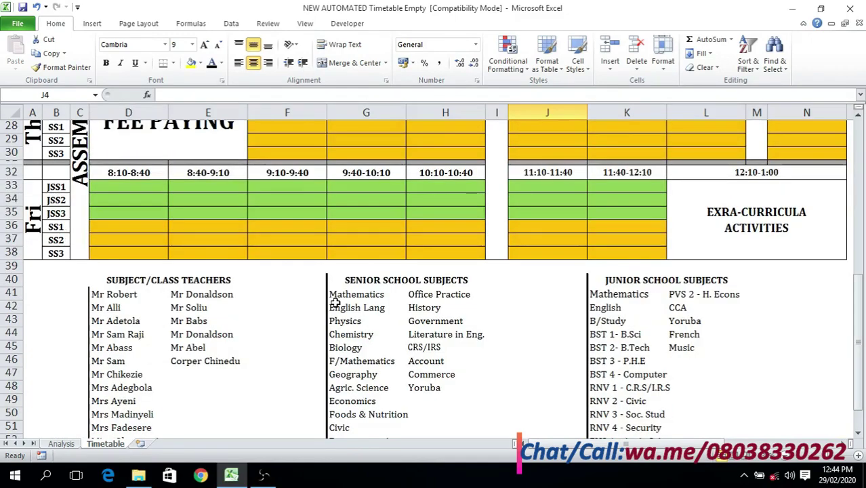
pyautogui.scroll(10, 335, 302)
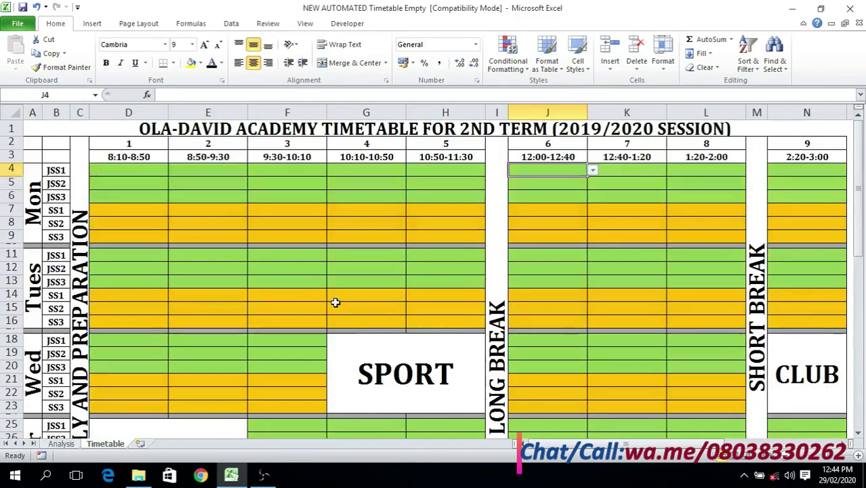
pyautogui.moveTo(33, 169); pyautogui.dragTo(32, 387)
# - Select Monday's JSS1 to SS3 class labels on the Timetable sheet
pyautogui.scroll(5, 48, 196)
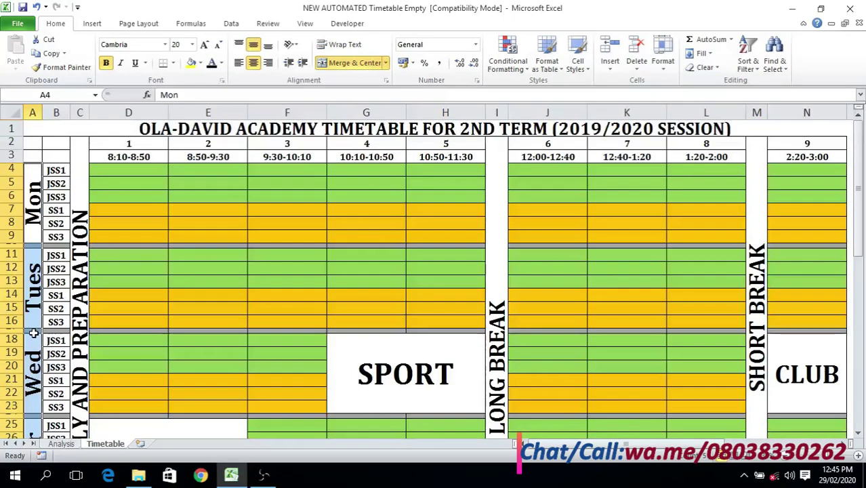
pyautogui.click(59, 170)
pyautogui.click(63, 187)
pyautogui.click(57, 197)
pyautogui.click(58, 210)
pyautogui.click(57, 224)
pyautogui.click(58, 236)
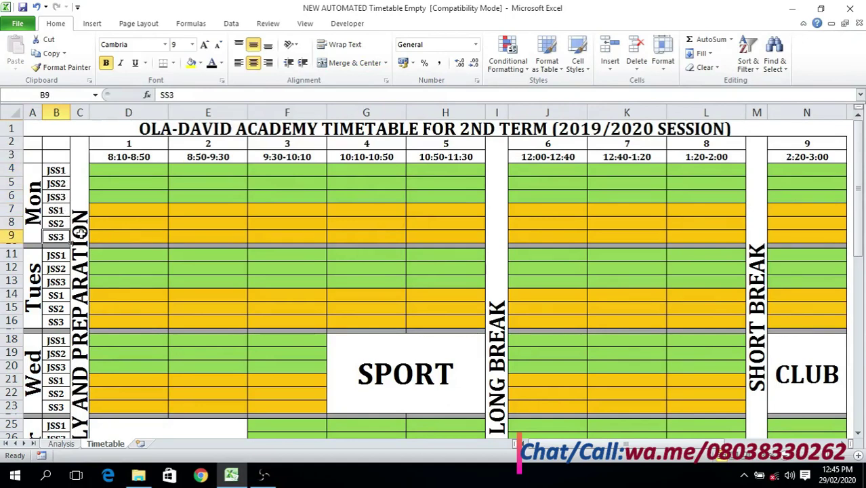
# - Select the Monday class rows and senior periods 1 to 5, then switch to the Analysis sheet
pyautogui.click(9, 170)
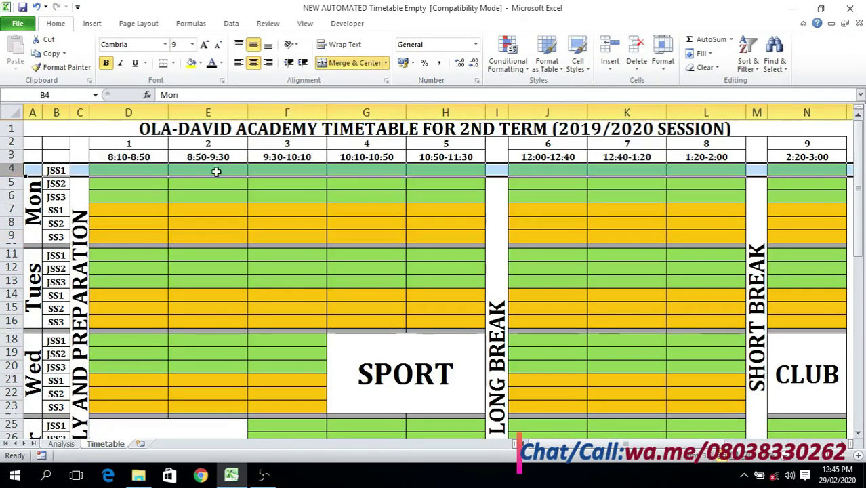
pyautogui.click(11, 182)
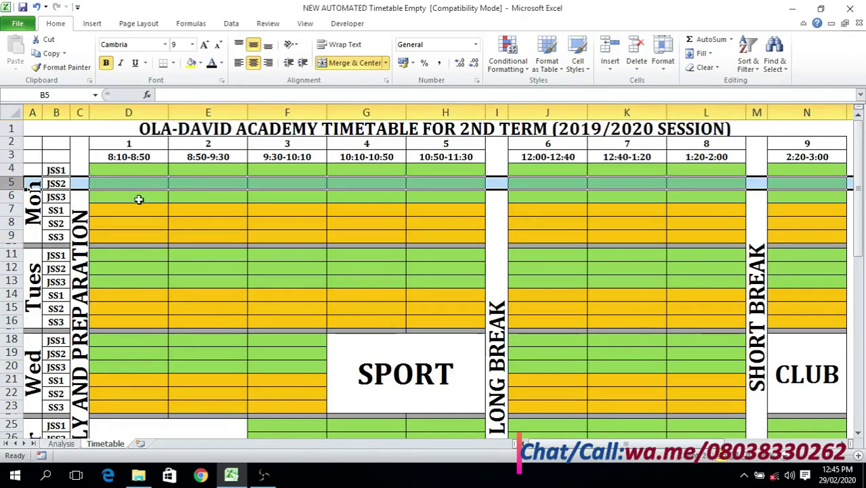
pyautogui.click(10, 196)
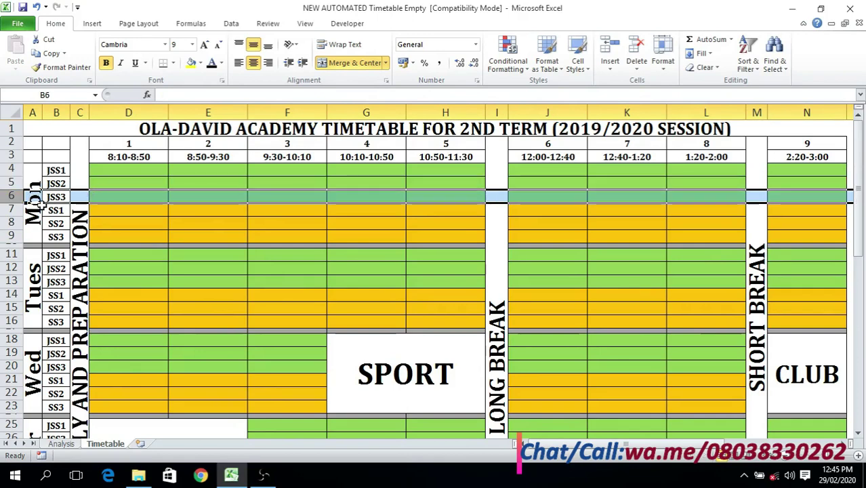
pyautogui.click(12, 210)
pyautogui.moveTo(12, 210); pyautogui.dragTo(10, 237)
pyautogui.click(123, 228)
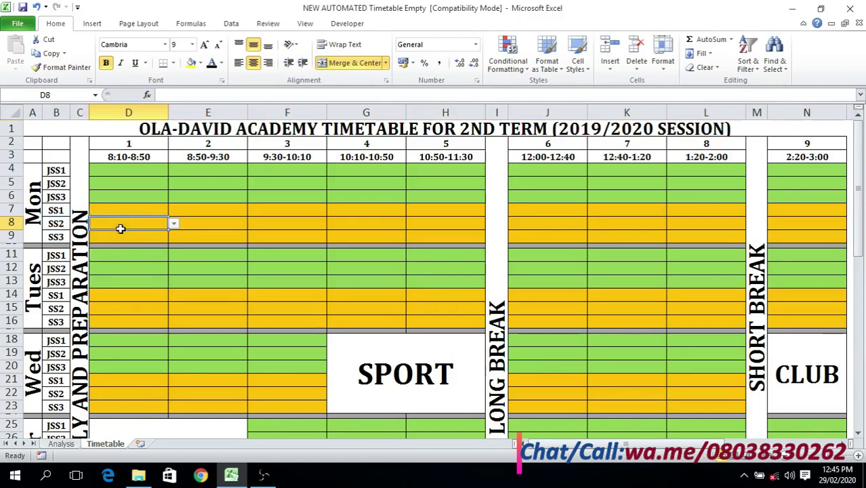
pyautogui.click(118, 214)
pyautogui.moveTo(118, 212); pyautogui.dragTo(423, 232)
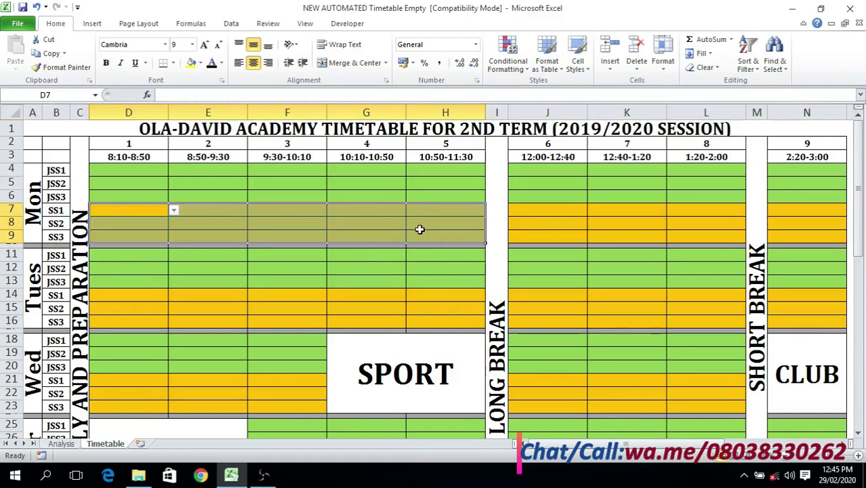
pyautogui.click(220, 214)
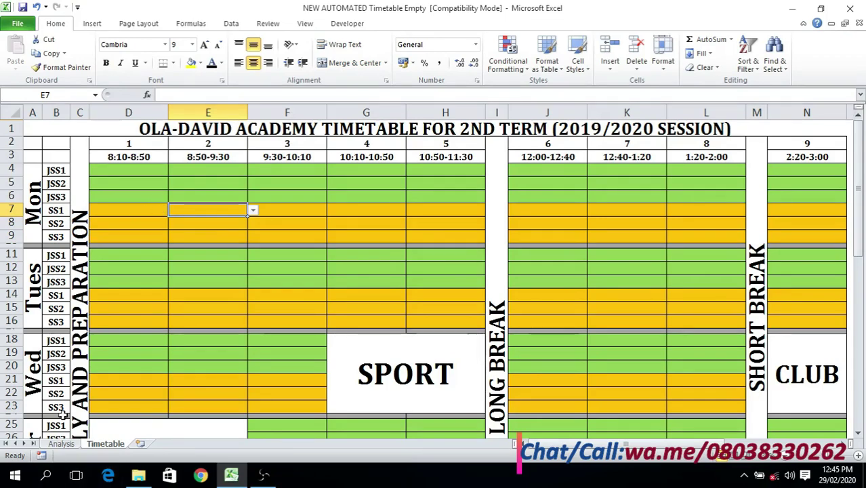
pyautogui.click(61, 444)
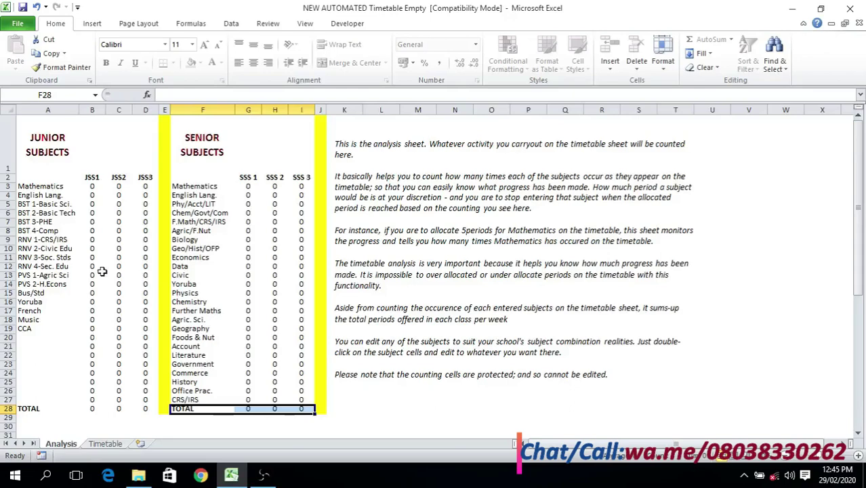
# - Set Monday's JSS1 periods D4 and E4 to Mathematics on the Timetable sheet
pyautogui.click(101, 444)
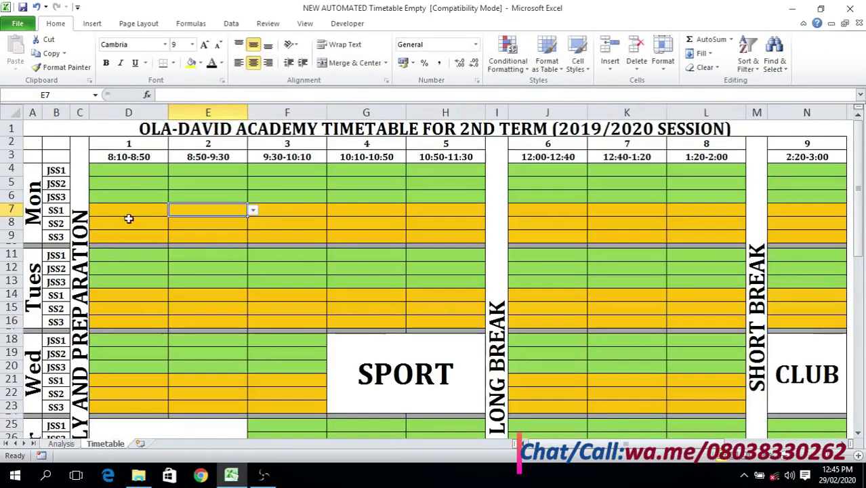
pyautogui.click(135, 170)
pyautogui.click(68, 171)
pyautogui.click(140, 170)
pyautogui.click(174, 171)
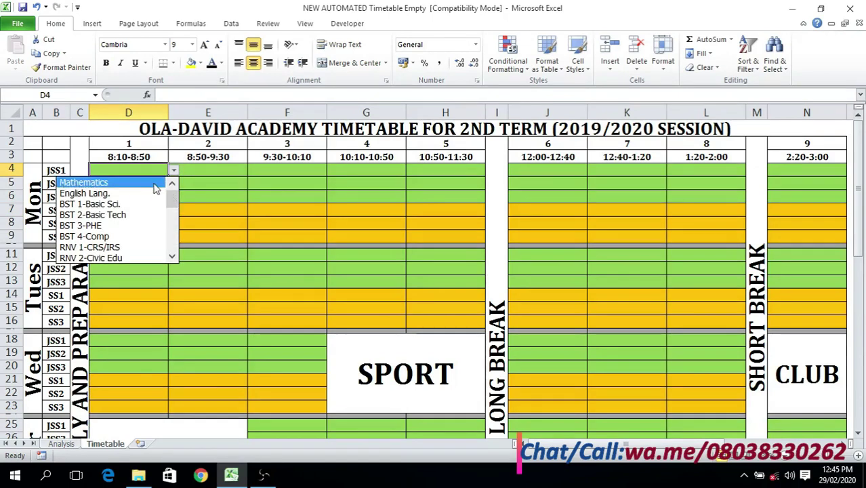
pyautogui.click(161, 184)
pyautogui.click(197, 171)
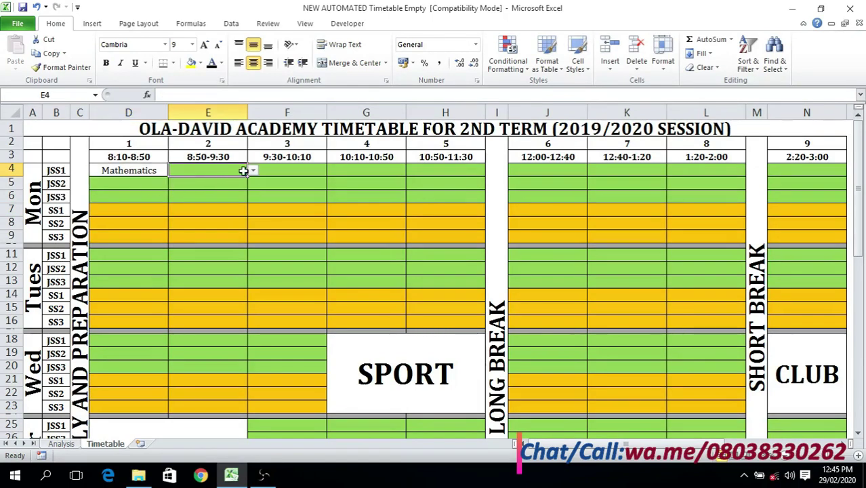
pyautogui.click(252, 171)
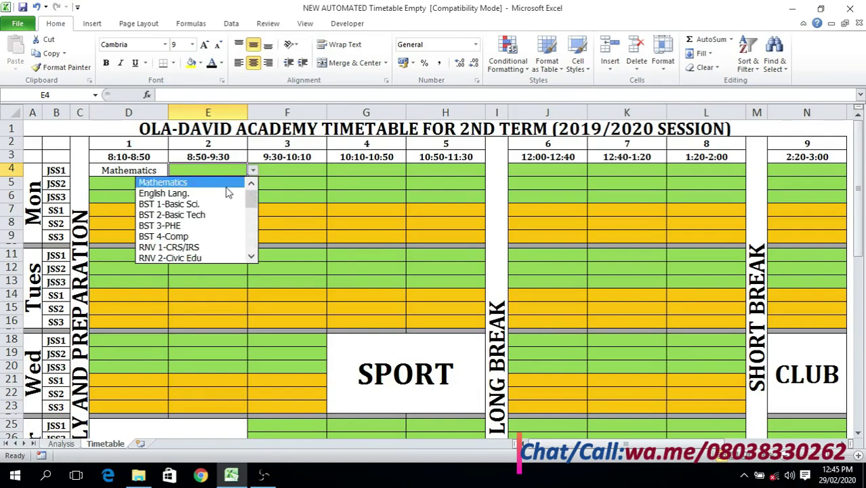
pyautogui.click(224, 183)
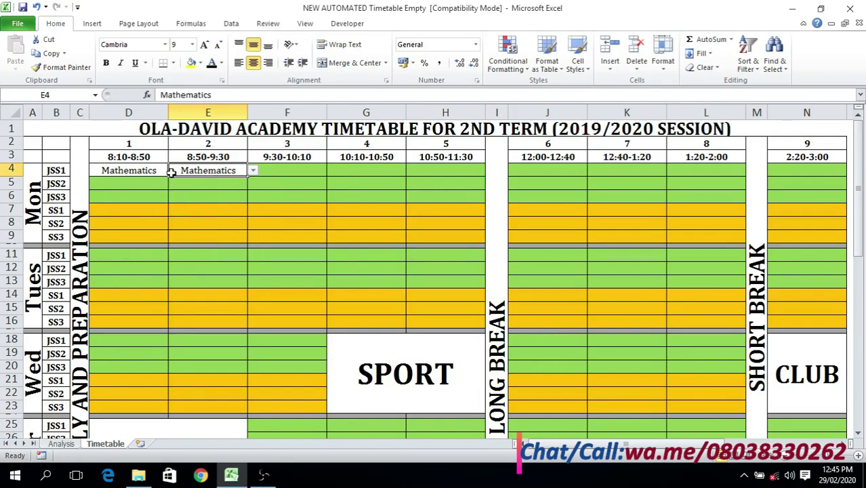
# - On the Analysis sheet, confirm the JSS1 Mathematics count in B3 reads 2
pyautogui.click(58, 444)
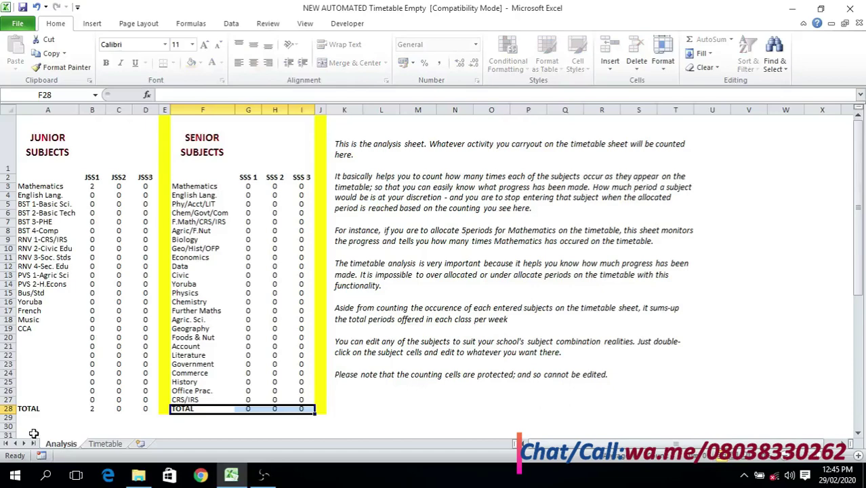
pyautogui.moveTo(96, 179); pyautogui.dragTo(101, 191)
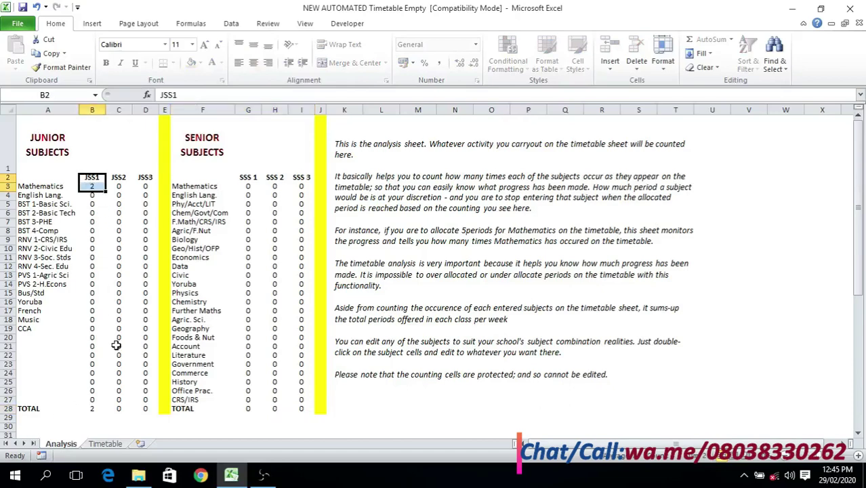
pyautogui.click(138, 147)
pyautogui.click(89, 188)
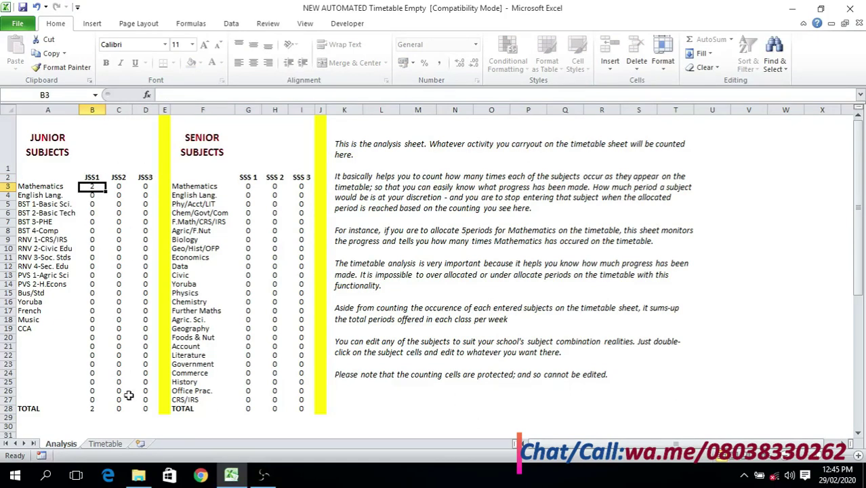
# - Set Monday's JSS2 periods D5 and E5 to English Lang. on the Timetable sheet
pyautogui.click(105, 444)
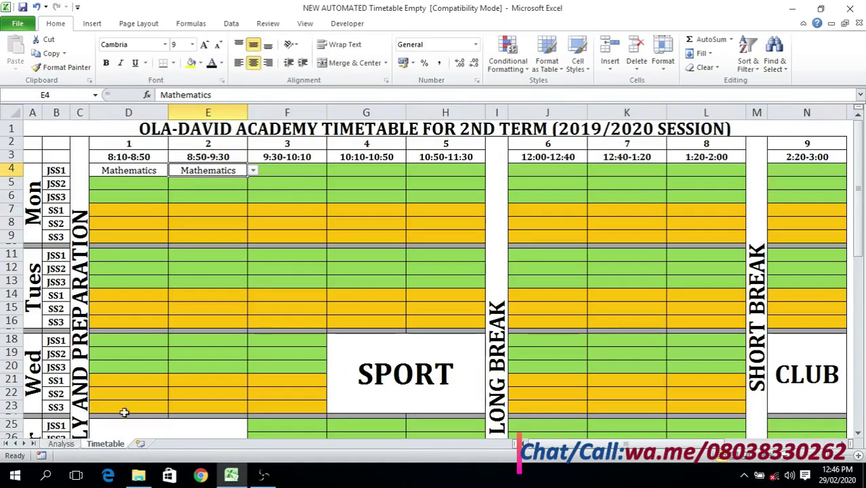
pyautogui.click(67, 185)
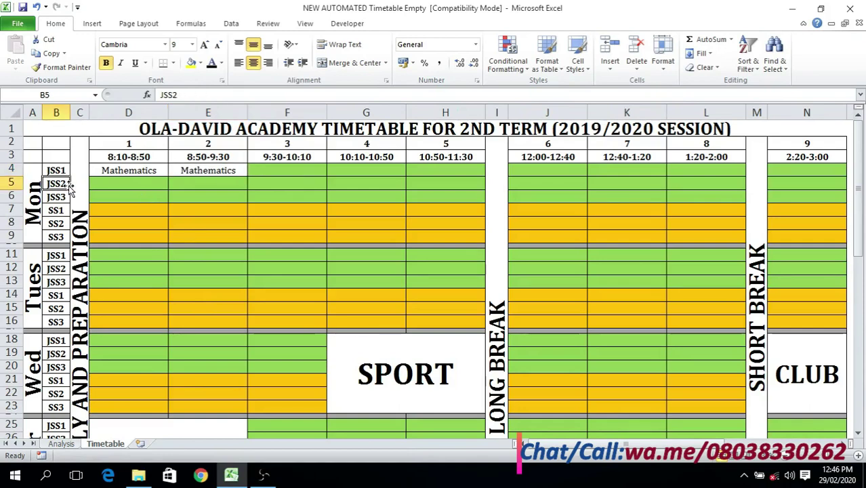
pyautogui.click(130, 184)
pyautogui.click(173, 184)
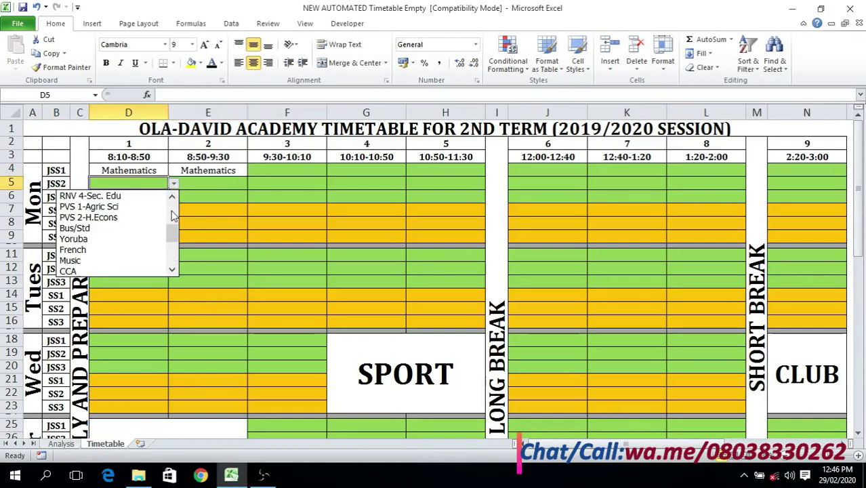
pyautogui.click(138, 196)
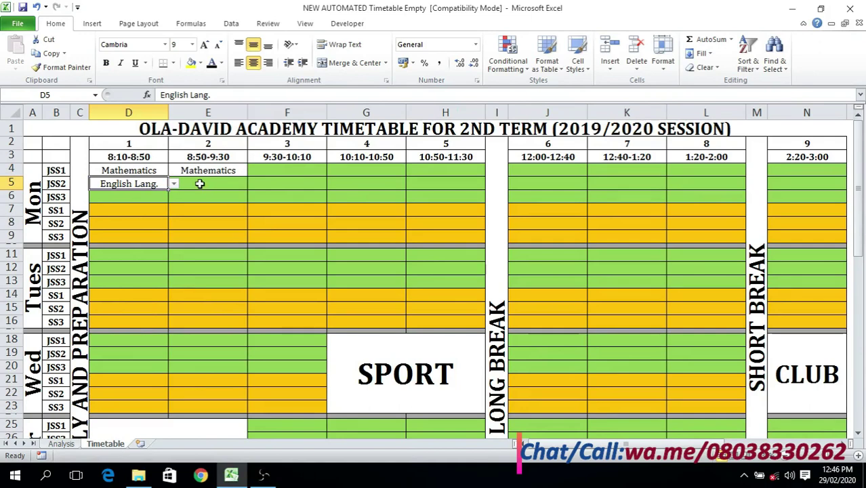
pyautogui.click(200, 183)
pyautogui.click(252, 184)
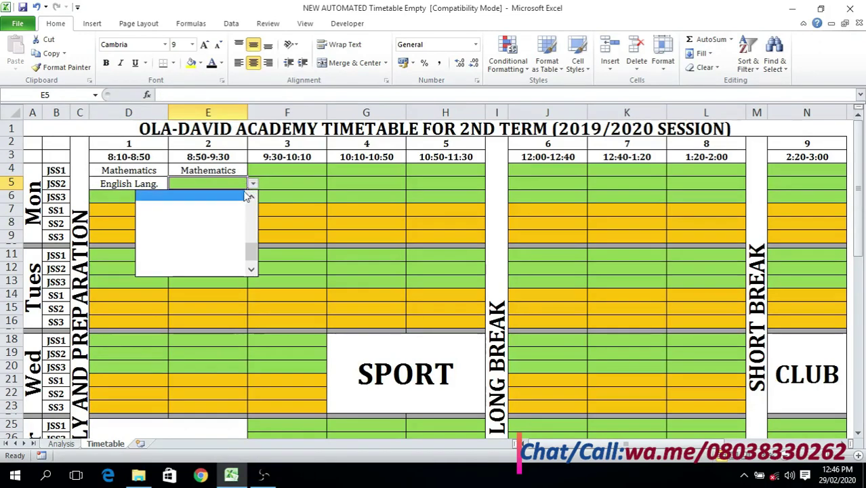
pyautogui.scroll(4, 247, 210)
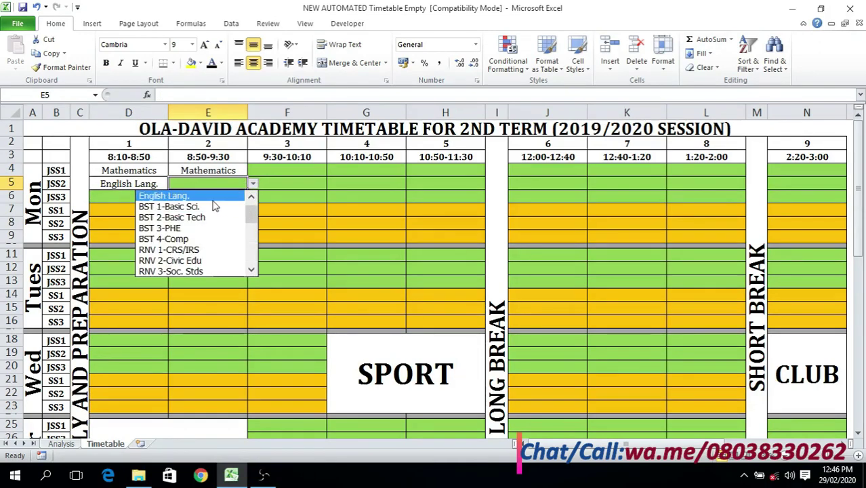
pyautogui.click(212, 197)
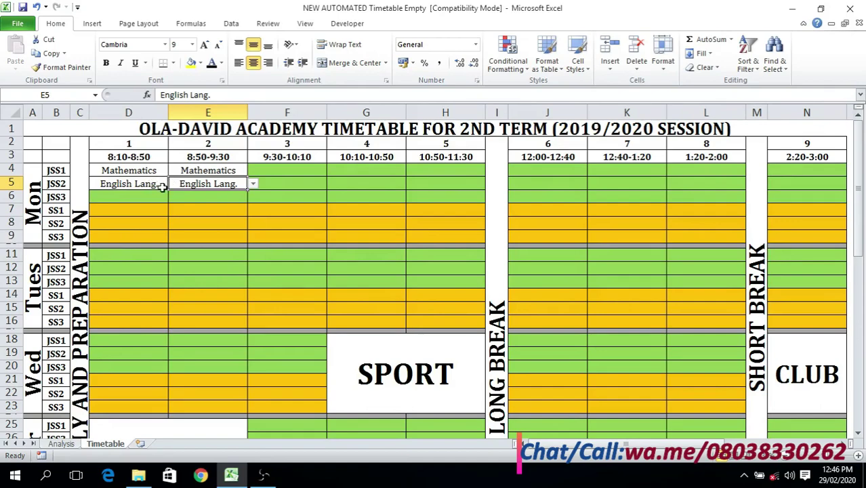
# - Check the JSS2 English Lang. count of 2 on the Analysis sheet
pyautogui.click(59, 184)
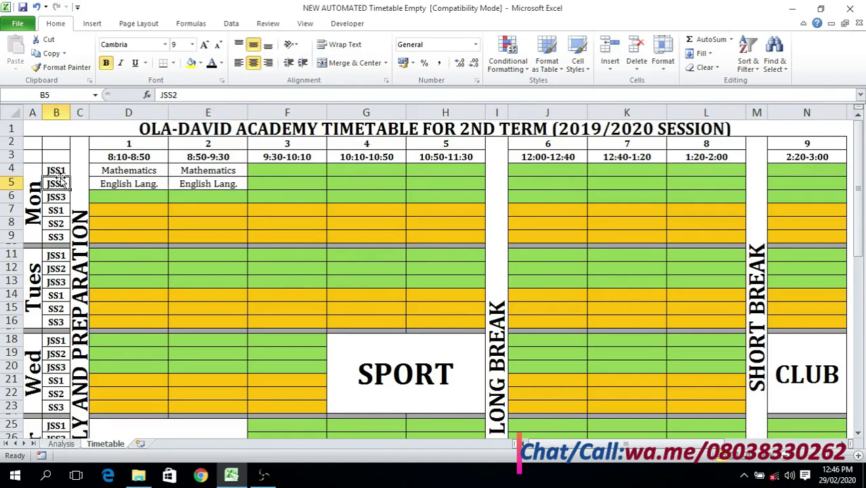
pyautogui.click(61, 444)
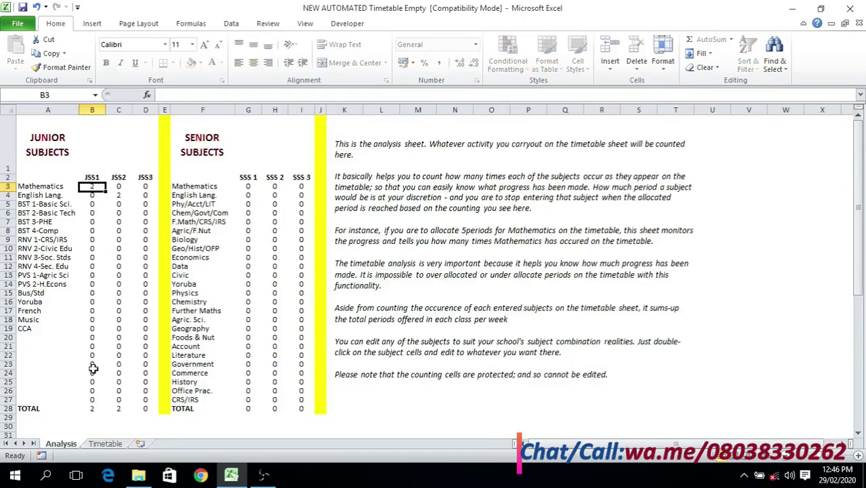
pyautogui.click(120, 195)
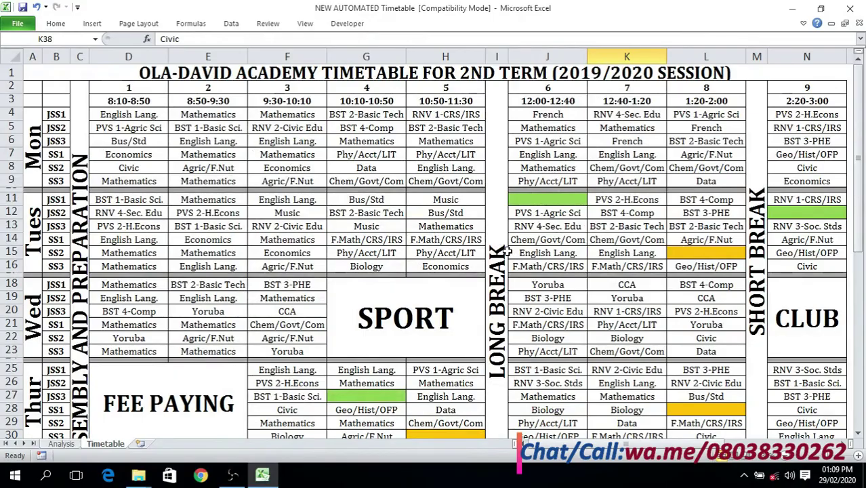
# - Open the D4 subject list on the filled timetable, keeping English Lang
pyautogui.scroll(-4, 507, 251)
pyautogui.scroll(2, 506, 250)
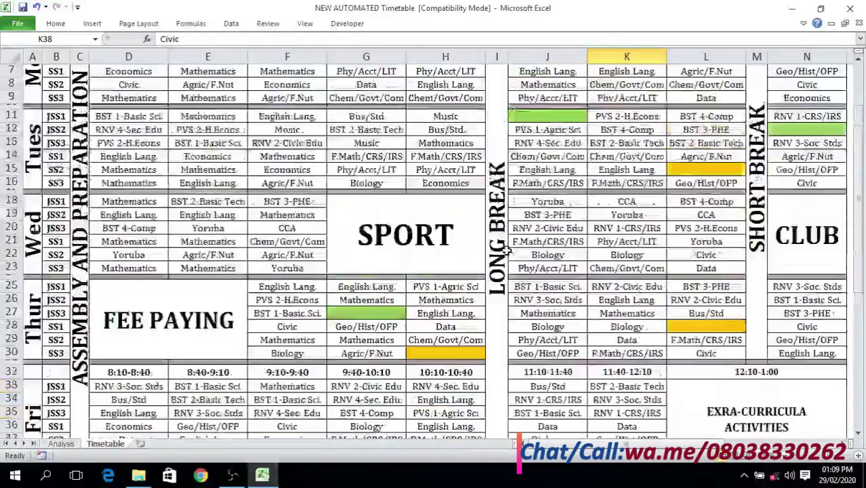
pyautogui.scroll(2, 507, 250)
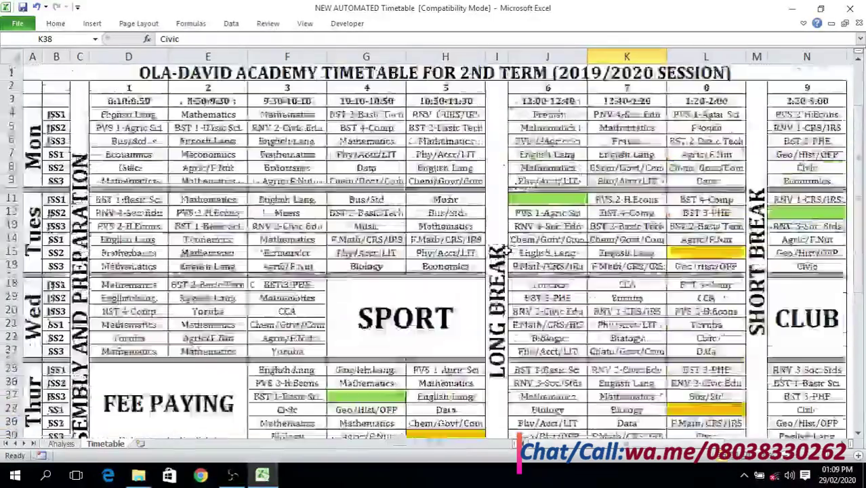
pyautogui.click(152, 116)
pyautogui.click(174, 115)
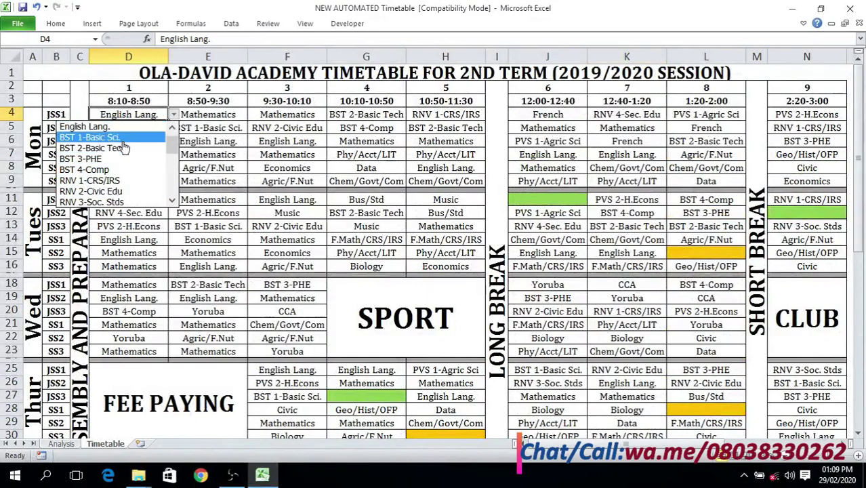
pyautogui.click(136, 126)
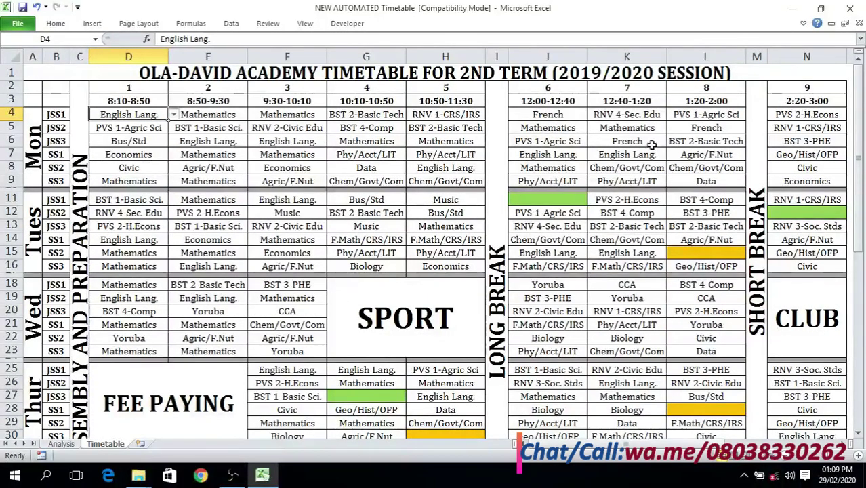
# - Select the empty green and orange cells J11, L15, N12, L28, H30 and G27
pyautogui.click(562, 199)
pyautogui.click(703, 252)
pyautogui.click(775, 214)
pyautogui.click(699, 408)
pyautogui.scroll(-1, 444, 428)
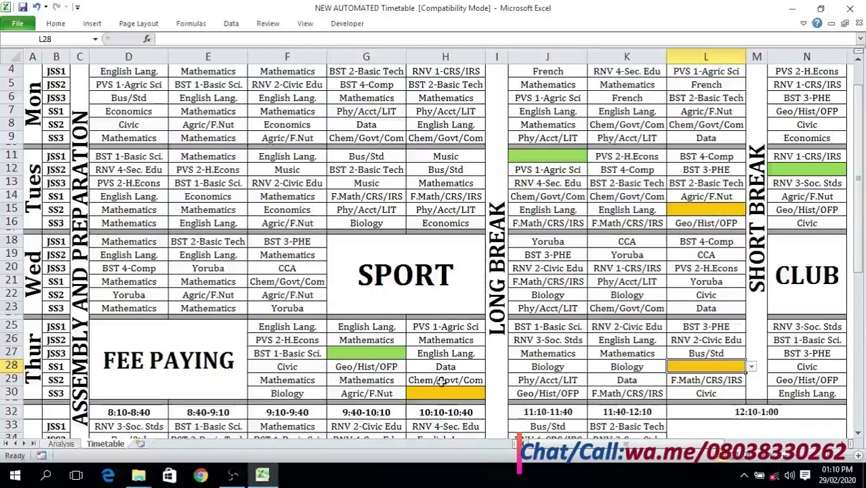
pyautogui.click(445, 393)
pyautogui.click(399, 353)
pyautogui.scroll(-1, 400, 353)
pyautogui.click(423, 355)
pyautogui.click(393, 313)
pyautogui.click(696, 326)
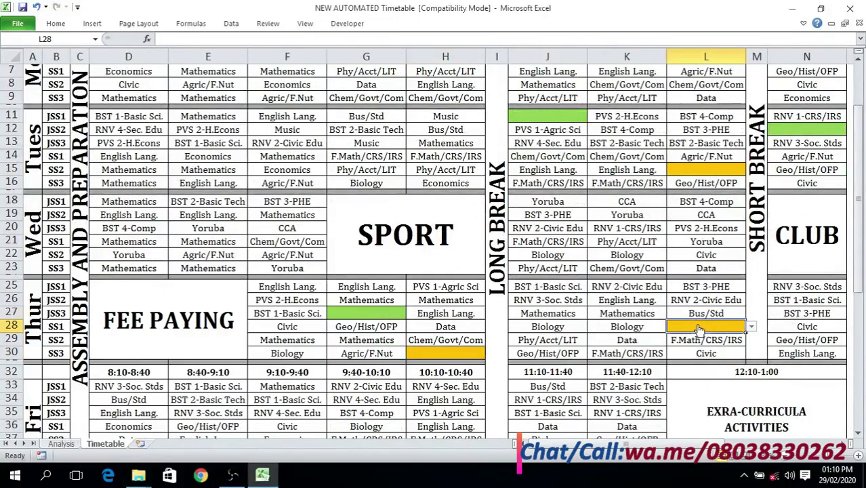
pyautogui.click(582, 115)
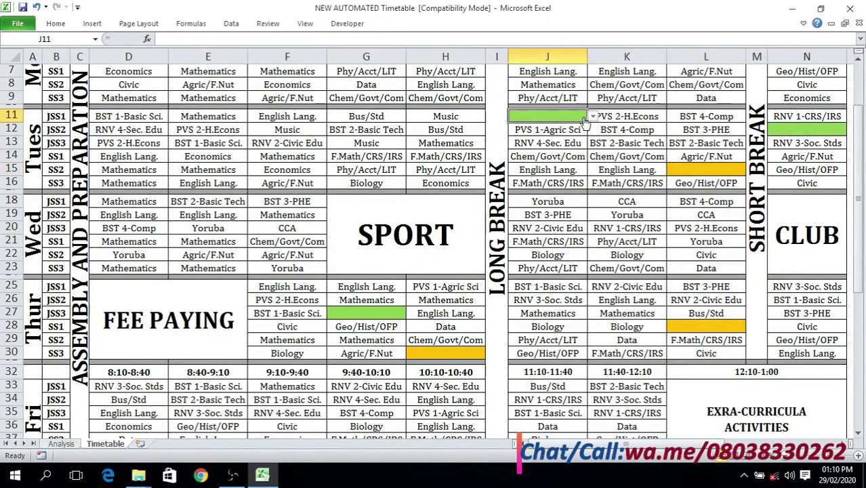
pyautogui.scroll(2, 586, 125)
pyautogui.click(706, 253)
pyautogui.click(806, 213)
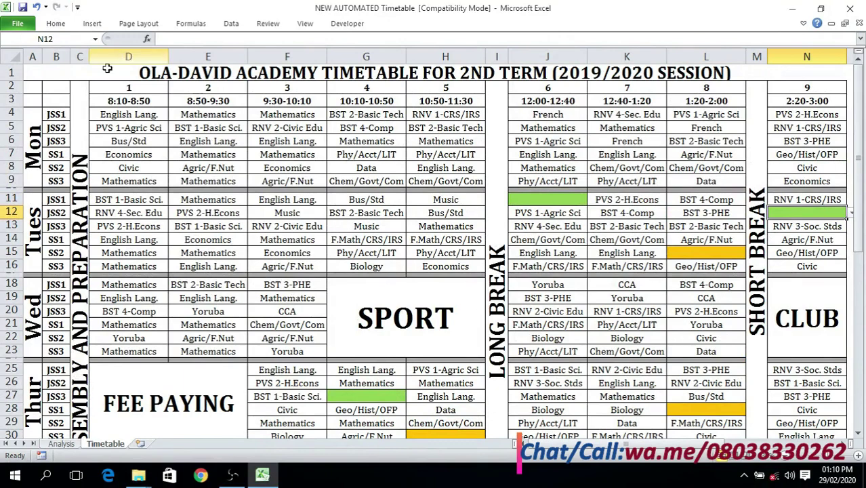
# - Review the period headings through the ninth period, then switch to the Analysis sheet
pyautogui.moveTo(101, 88); pyautogui.dragTo(730, 85)
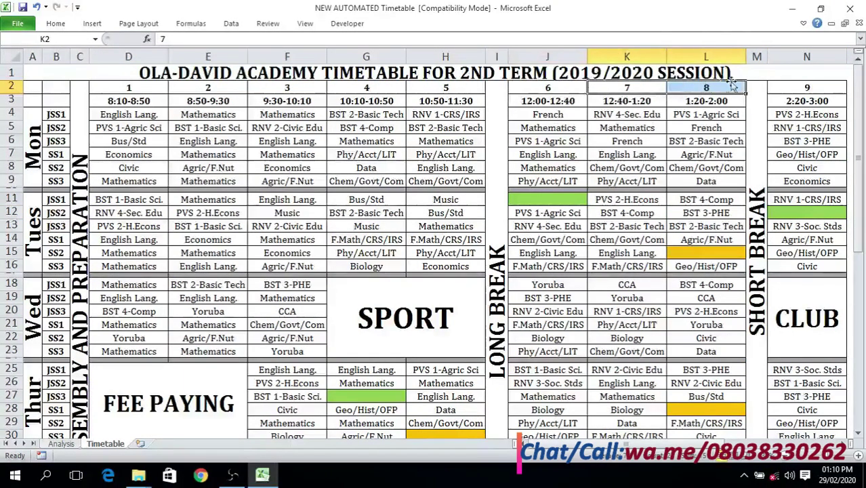
pyautogui.click(784, 86)
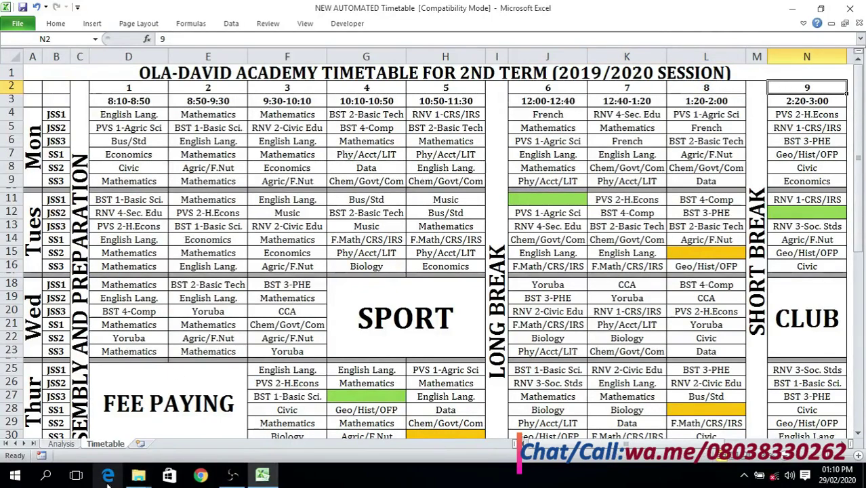
pyautogui.click(67, 443)
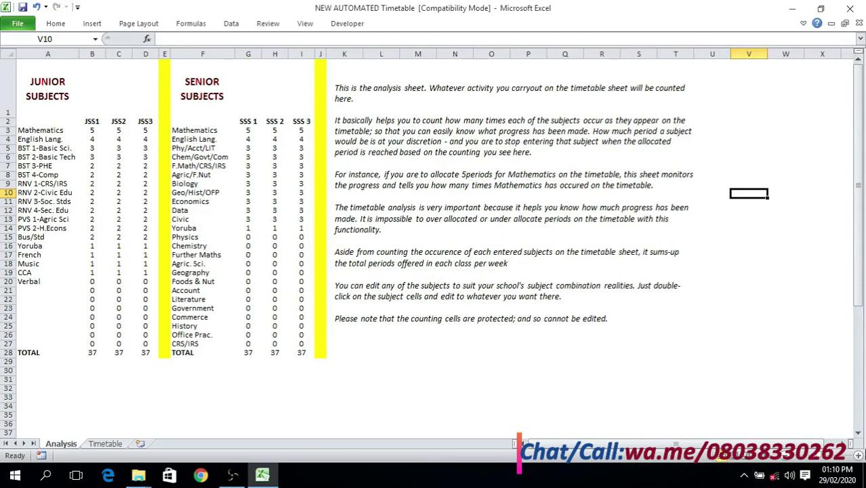
# - Mark the Mathematics and English Lang. count rows across all junior and senior classes
pyautogui.click(858, 455)
pyautogui.click(857, 456)
pyautogui.moveTo(579, 443); pyautogui.dragTo(562, 443)
pyautogui.scroll(1, 344, 356)
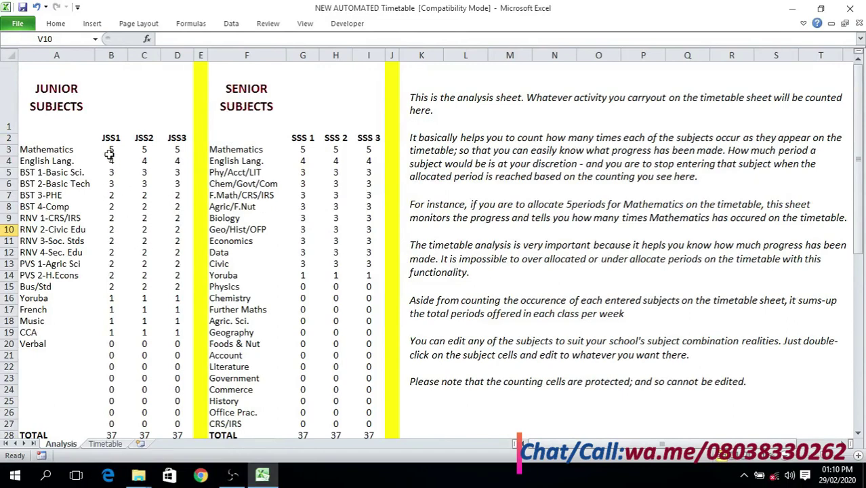
pyautogui.moveTo(64, 149); pyautogui.dragTo(359, 157)
pyautogui.click(369, 137)
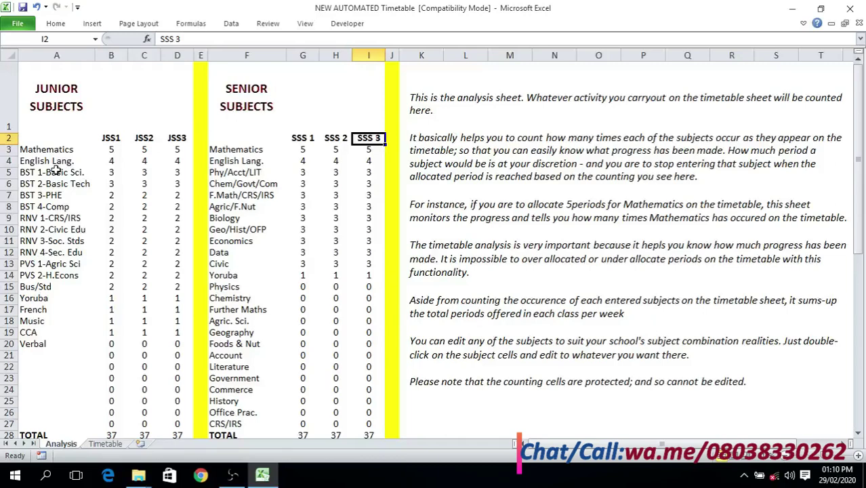
pyautogui.moveTo(55, 161); pyautogui.dragTo(355, 161)
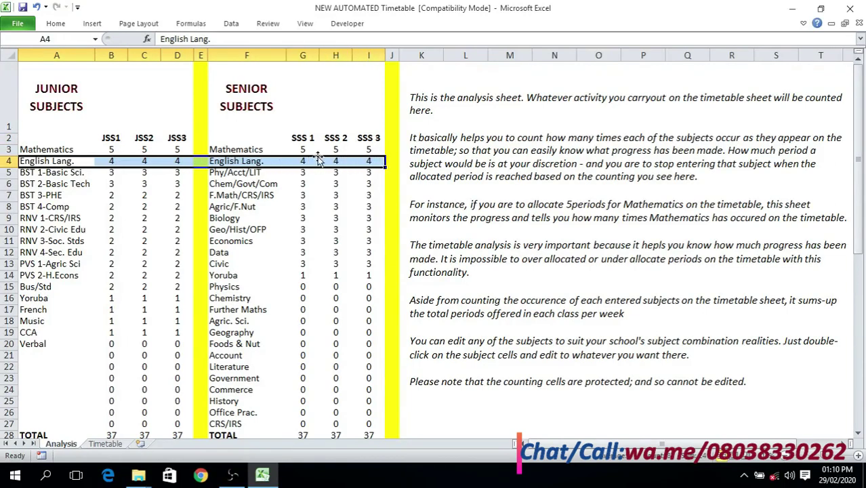
pyautogui.click(342, 195)
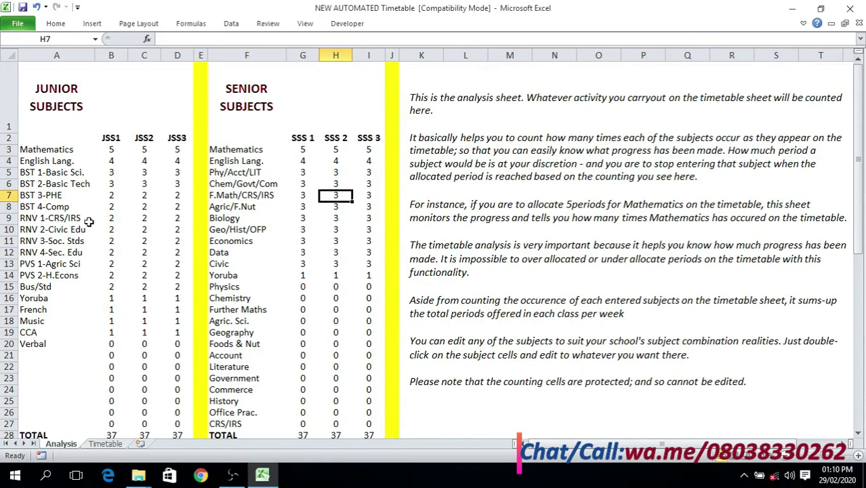
# - Mark the whole junior subjects table and point out the Civic senior subject
pyautogui.moveTo(49, 112); pyautogui.dragTo(197, 298)
pyautogui.moveTo(177, 323); pyautogui.dragTo(179, 344)
pyautogui.moveTo(62, 123); pyautogui.dragTo(178, 345)
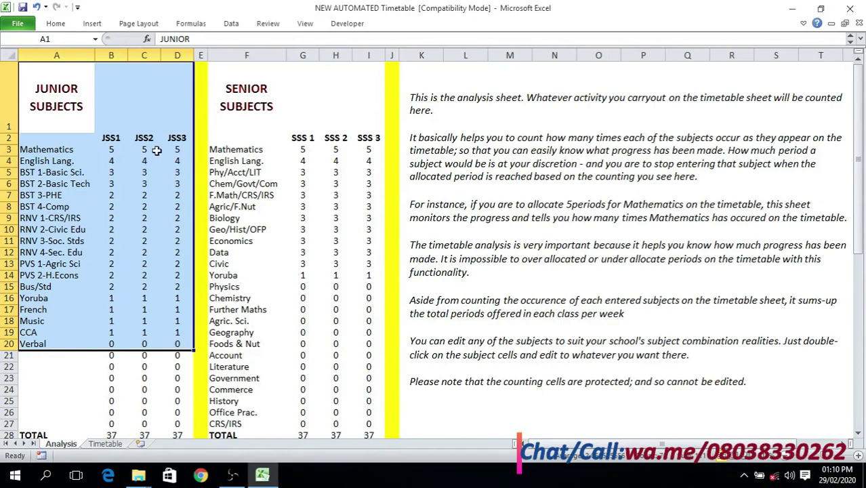
pyautogui.scroll(-1, 138, 173)
pyautogui.scroll(1, 138, 189)
pyautogui.click(242, 263)
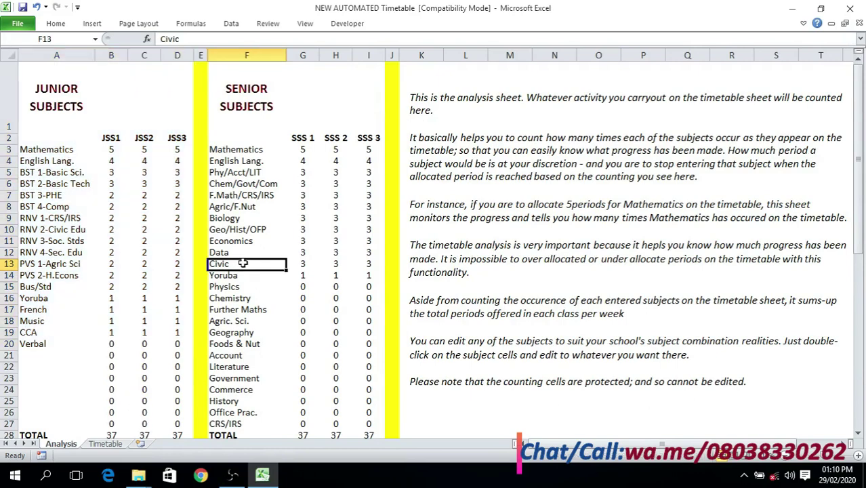
# - Mark the TOTAL row of period counts, then return to the Timetable sheet with Ctrl+PageDown
pyautogui.click(42, 427)
pyautogui.moveTo(28, 436); pyautogui.dragTo(840, 435)
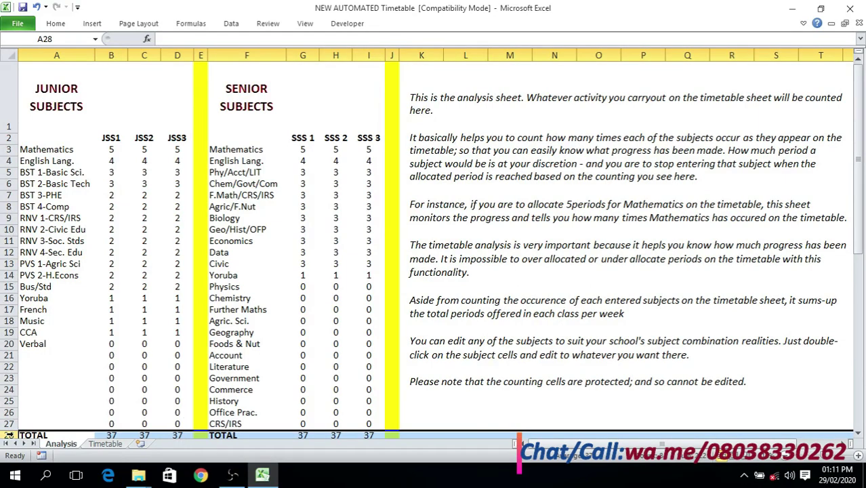
pyautogui.scroll(-1, 240, 358)
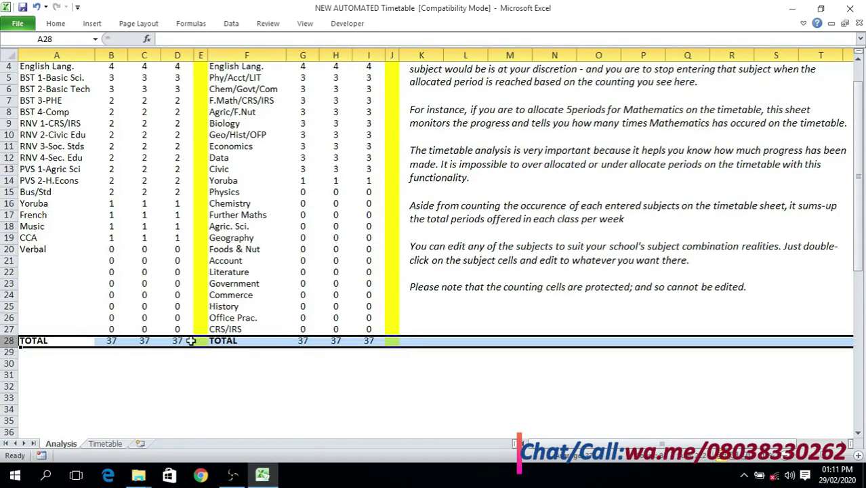
pyautogui.scroll(1, 364, 321)
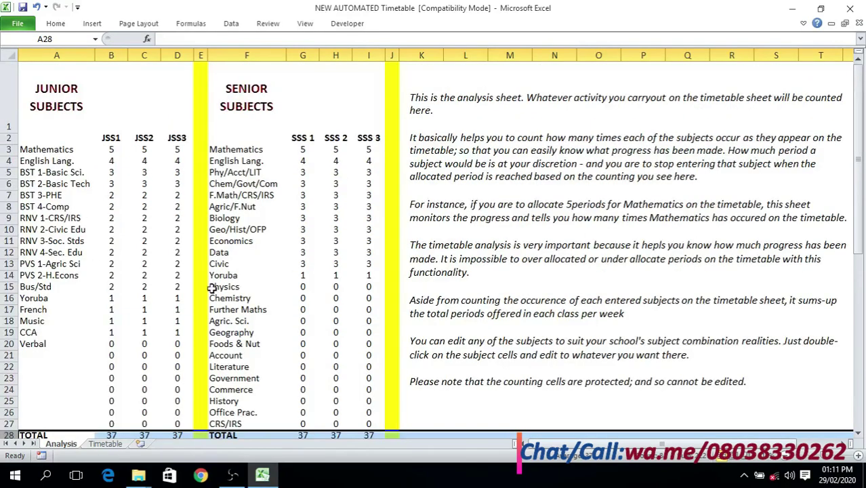
pyautogui.hotkey('ctrl', 'pagedown')
# - Choose Mathematics in the Senior finder Q3, highlighting its periods orange with a total of 15
pyautogui.hscroll(5, 841, 443)
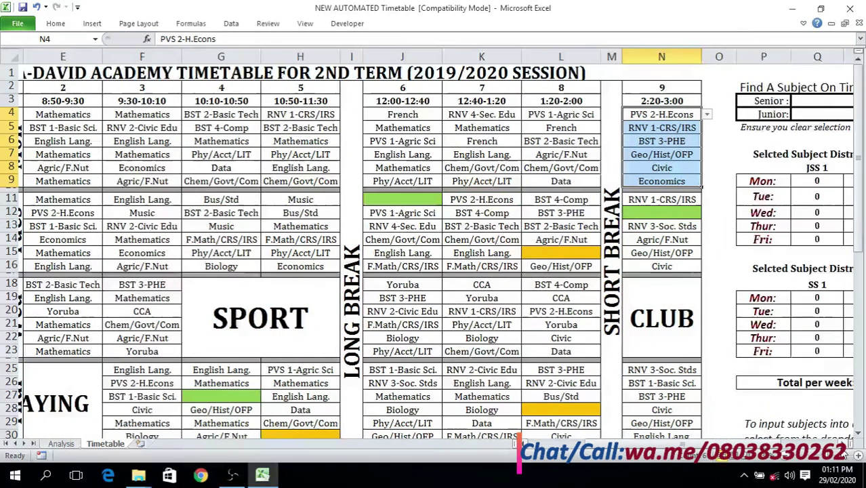
pyautogui.hscroll(3, 841, 443)
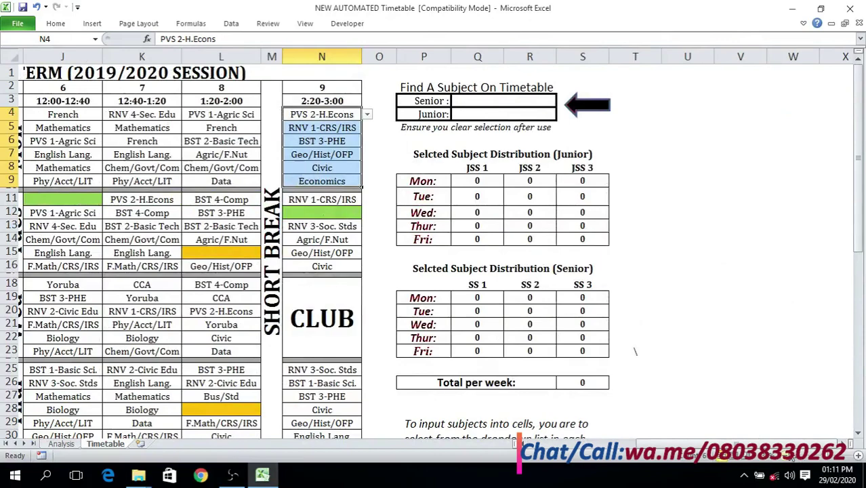
pyautogui.click(789, 458)
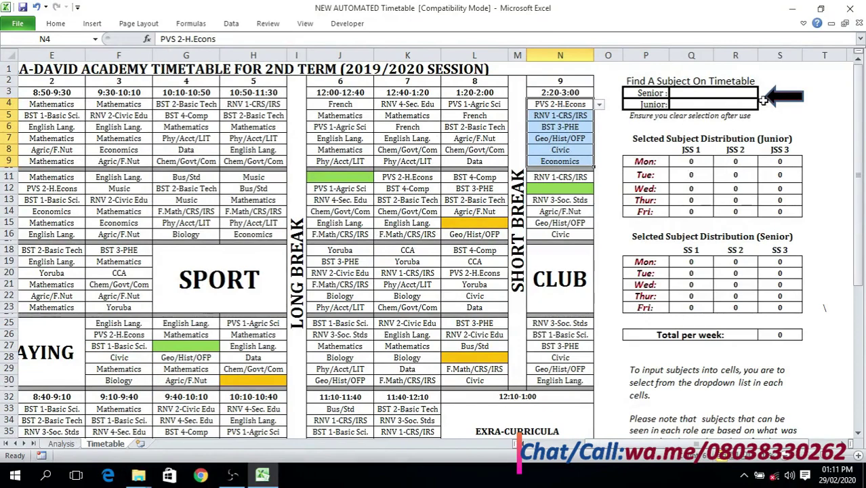
pyautogui.click(738, 93)
pyautogui.click(762, 94)
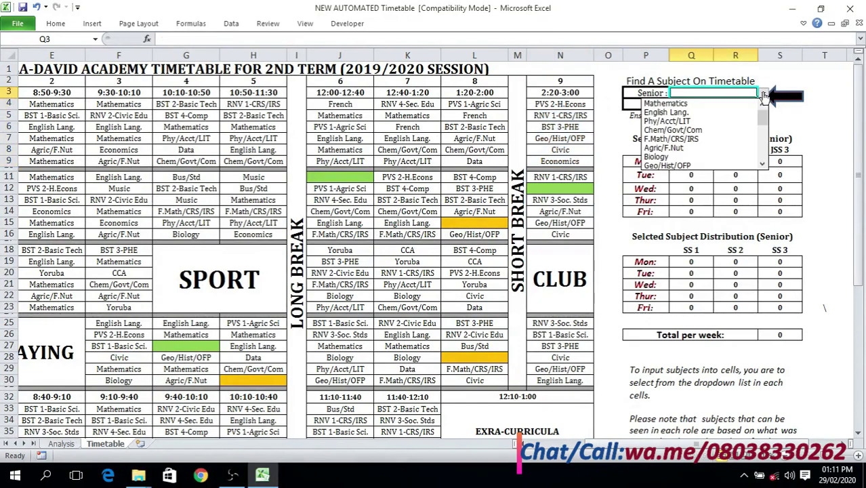
pyautogui.click(716, 104)
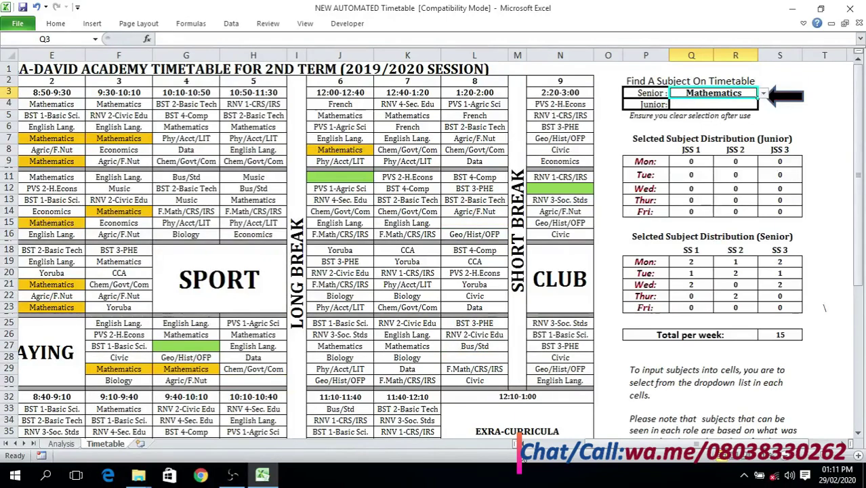
pyautogui.hscroll(-2, 841, 443)
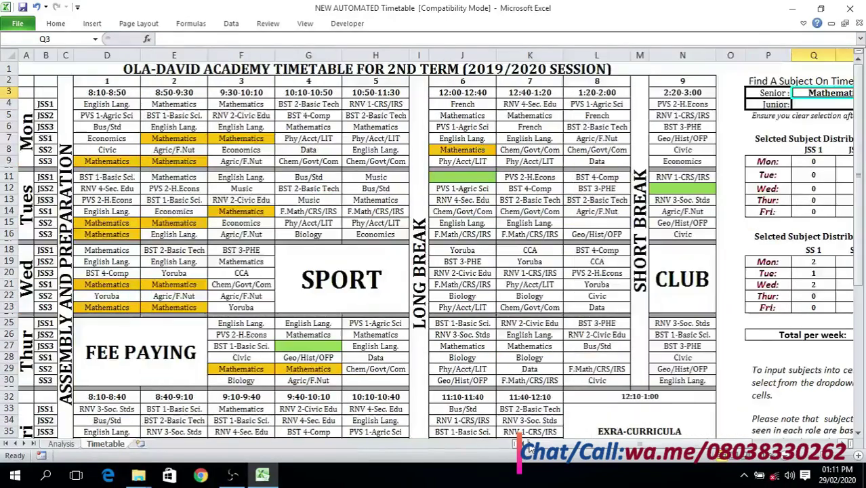
pyautogui.click(787, 457)
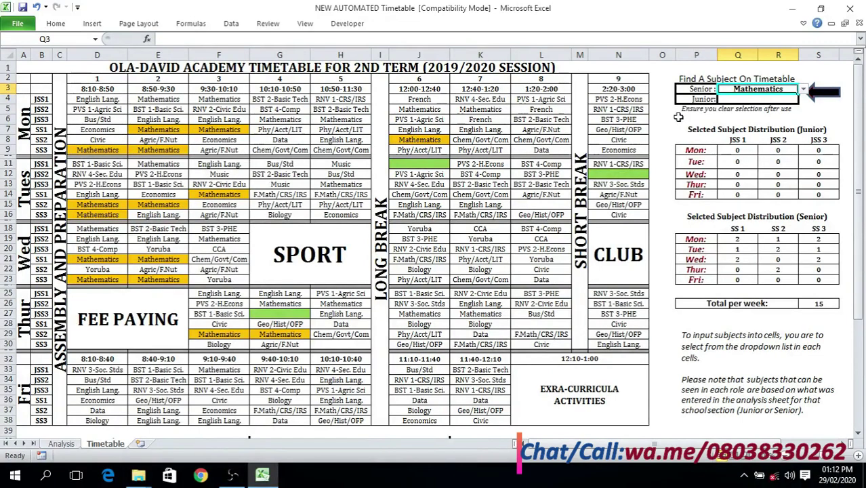
# - Clear Mathematics from Q3, pick BST 3-PHE in the Junior finder Q4, then delete it
pyautogui.press('Delete')
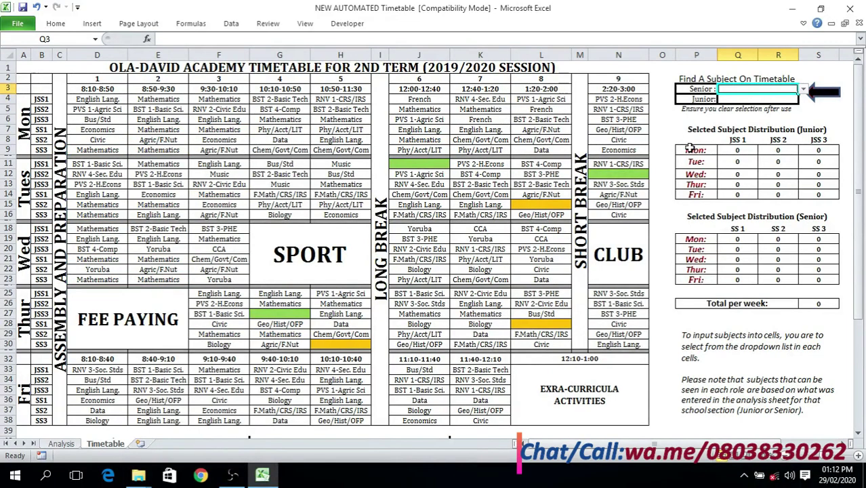
pyautogui.click(747, 100)
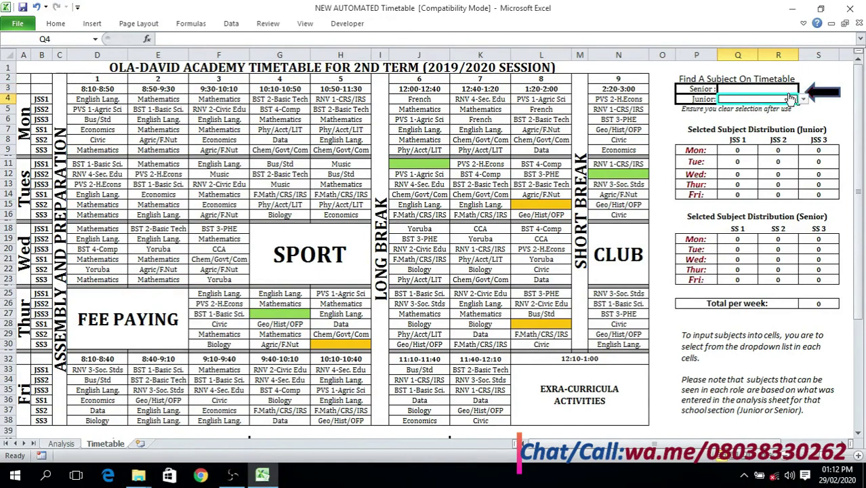
pyautogui.click(803, 99)
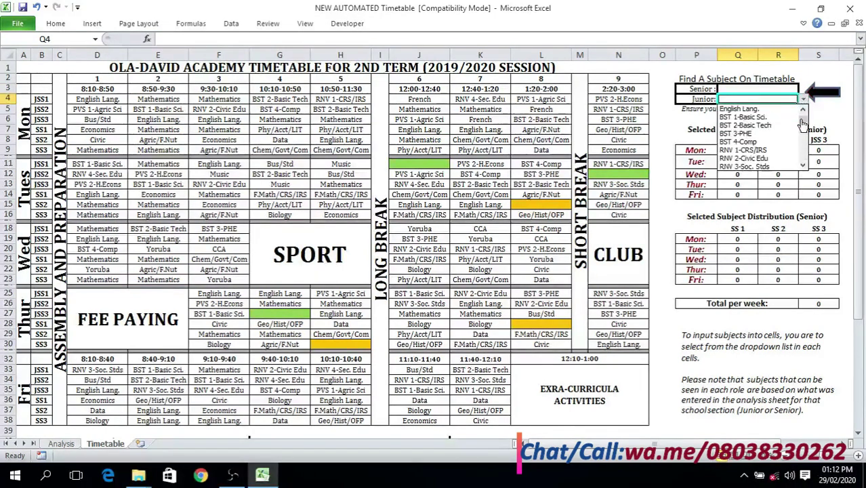
pyautogui.click(745, 133)
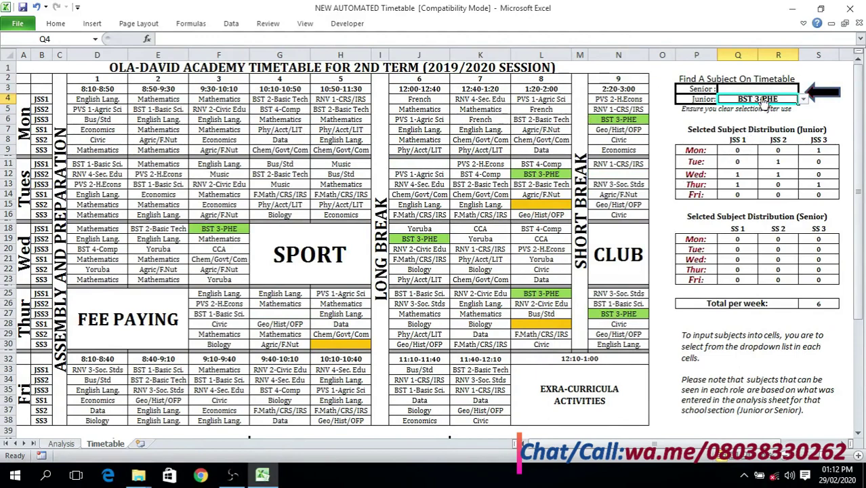
pyautogui.press('Delete')
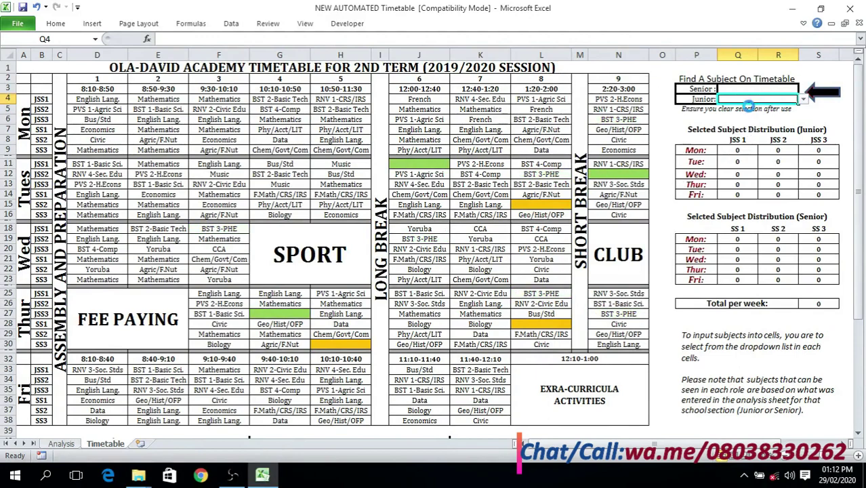
pyautogui.click(753, 89)
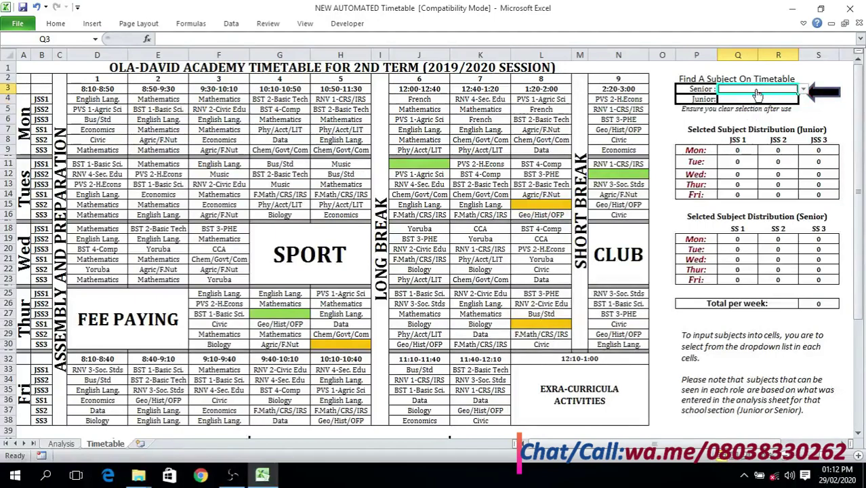
# - Choose Phy/Acct/LIT in the Senior finder Q3 and step through its highlighted early-week periods
pyautogui.click(803, 90)
pyautogui.click(764, 116)
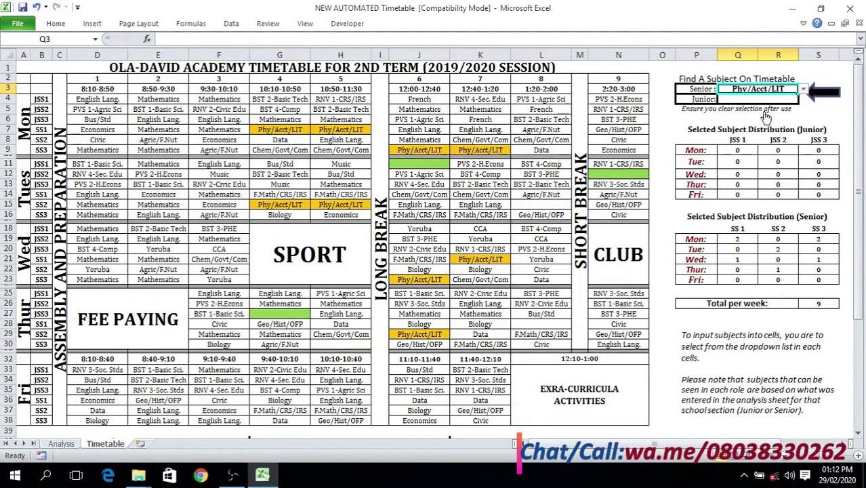
pyautogui.click(281, 130)
pyautogui.click(336, 131)
pyautogui.click(402, 149)
pyautogui.click(474, 150)
pyautogui.click(283, 206)
pyautogui.click(343, 204)
# - Point out the Wednesday and Thursday Phy/Acct/LIT periods and the weekly total of 9
pyautogui.click(455, 260)
pyautogui.click(419, 283)
pyautogui.click(419, 344)
pyautogui.click(440, 335)
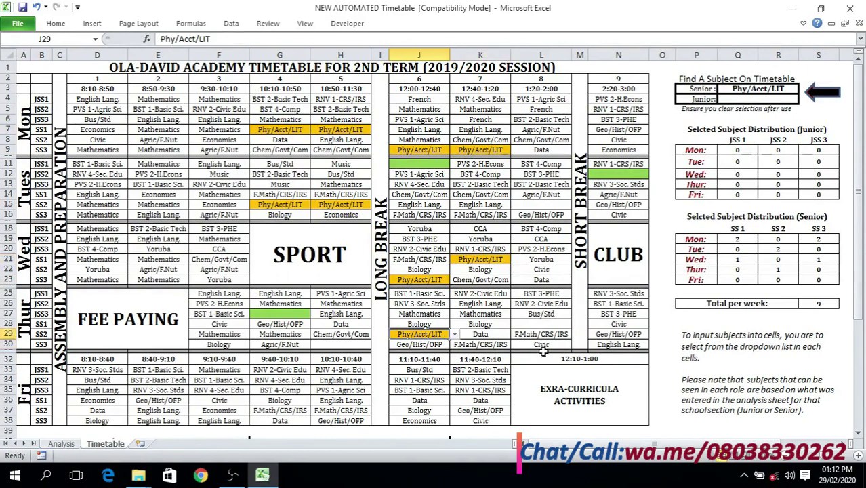
pyautogui.moveTo(832, 302); pyautogui.dragTo(750, 311)
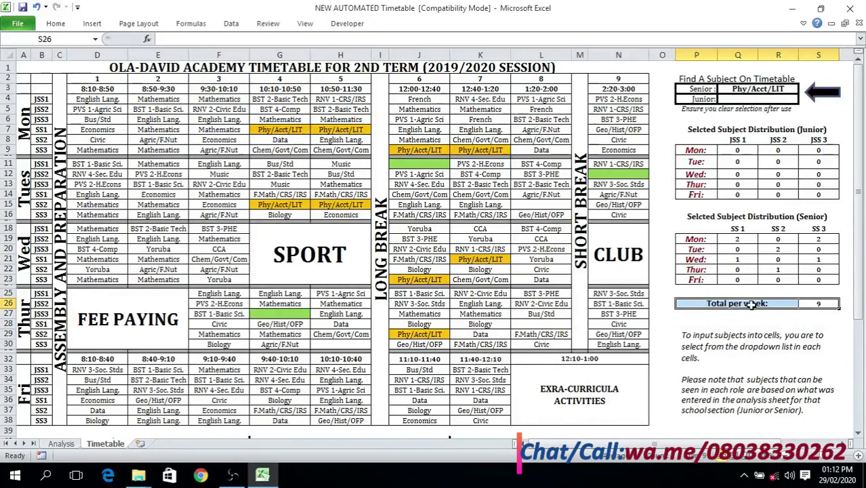
# - Try editing the protected Senior distribution table, then highlight its daily SS1–SS3 counts
pyautogui.doubleClick(692, 217)
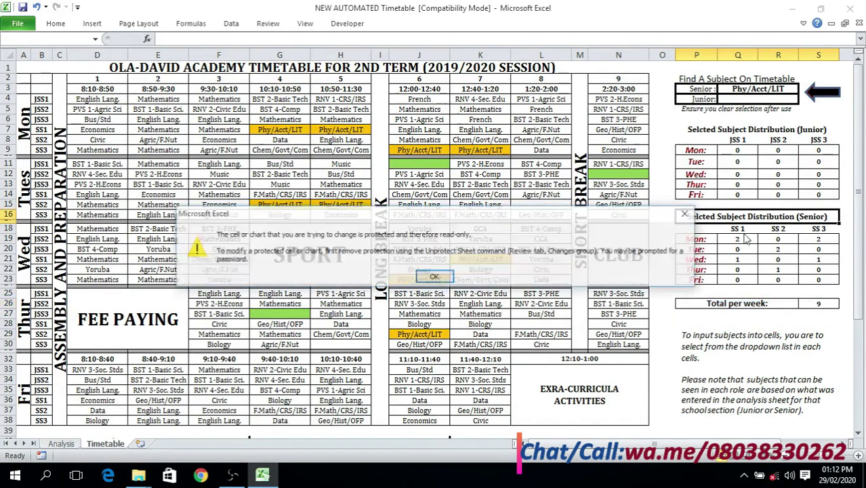
pyautogui.press('Return')
pyautogui.moveTo(686, 214); pyautogui.dragTo(766, 278)
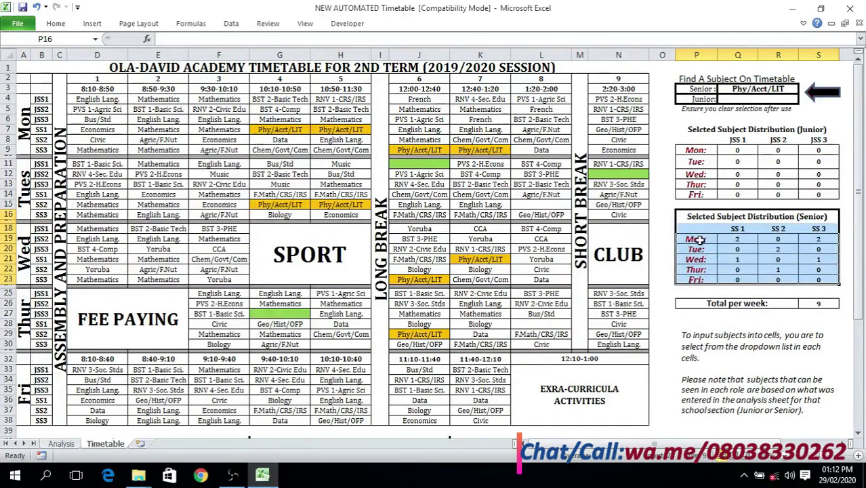
pyautogui.click(788, 240)
pyautogui.moveTo(733, 238); pyautogui.dragTo(816, 241)
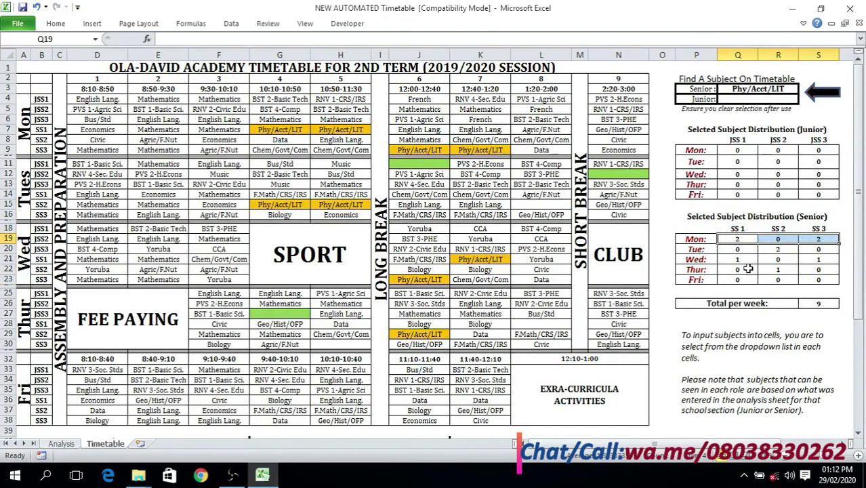
pyautogui.click(772, 249)
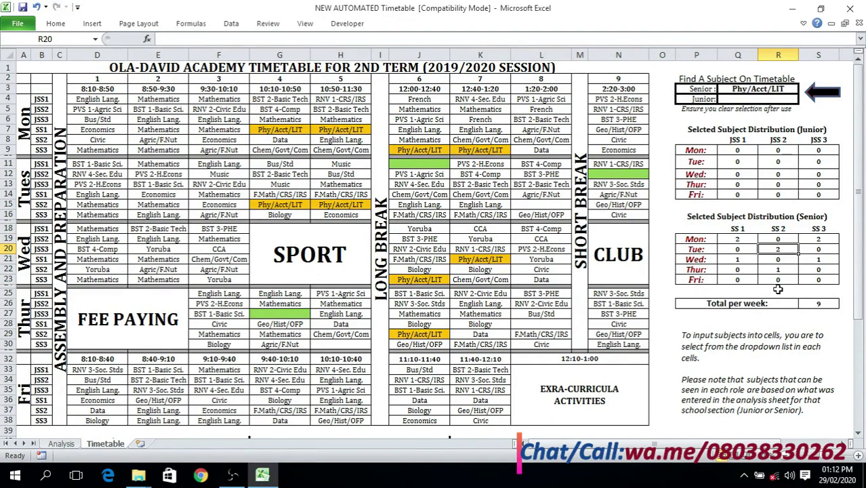
pyautogui.moveTo(736, 259); pyautogui.dragTo(818, 260)
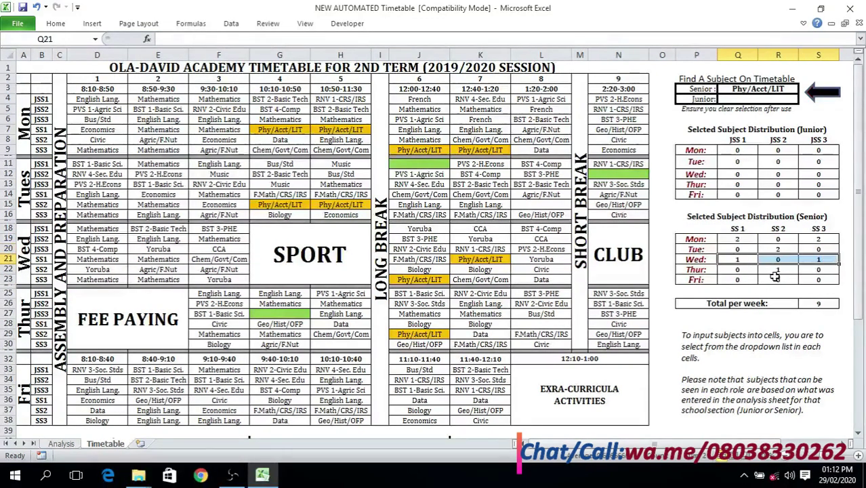
pyautogui.moveTo(736, 279); pyautogui.dragTo(794, 273)
pyautogui.moveTo(680, 218); pyautogui.dragTo(736, 301)
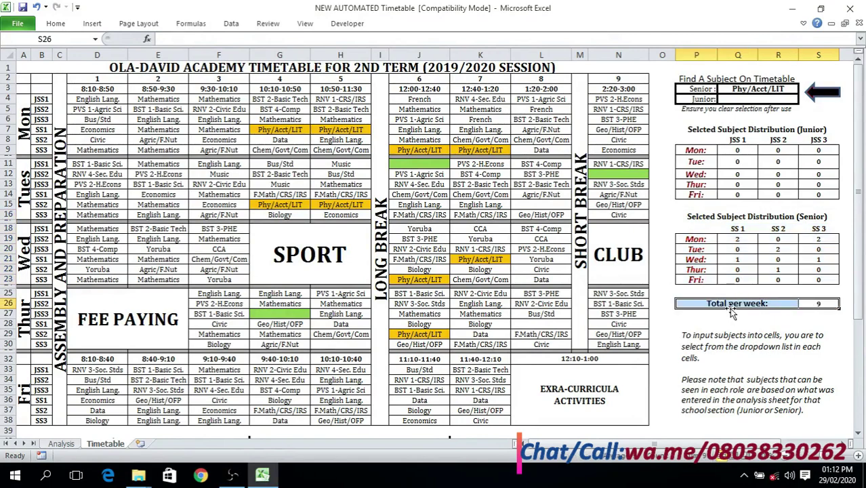
# - Delete the Senior subject search in Q3 so its counts return to 0
pyautogui.click(757, 88)
pyautogui.press('Delete')
pyautogui.click(792, 99)
# - Choose RNV 2-Civic Edu from the Junior subject dropdown in Q4
pyautogui.click(802, 99)
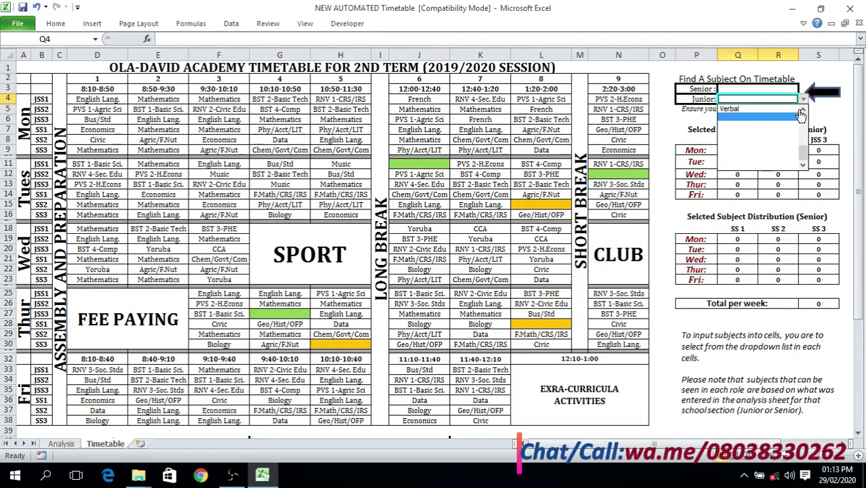
pyautogui.scroll(5, 807, 126)
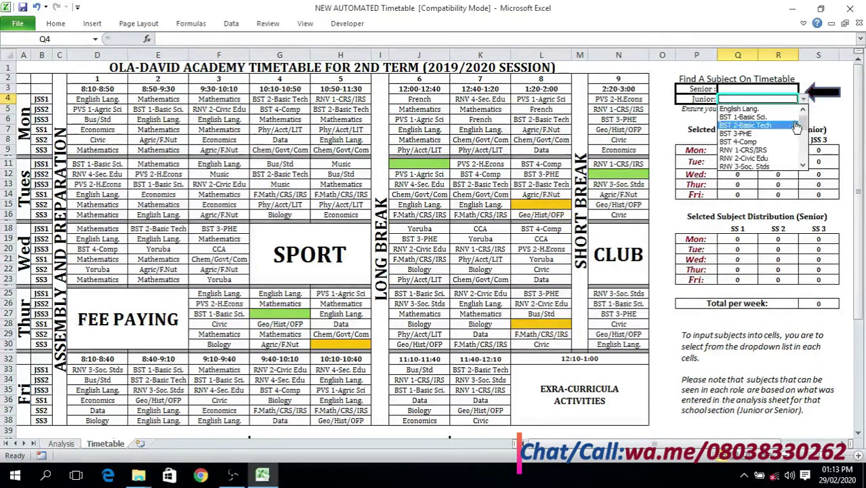
pyautogui.click(753, 158)
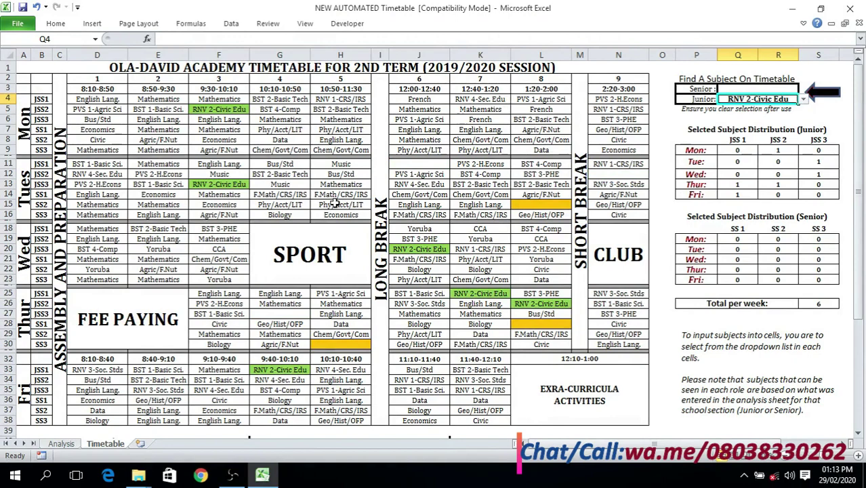
# - Point out the green RNV 2-Civic Edu slots, including J20, K25, G33 and L26
pyautogui.click(240, 121)
pyautogui.click(237, 102)
pyautogui.click(234, 184)
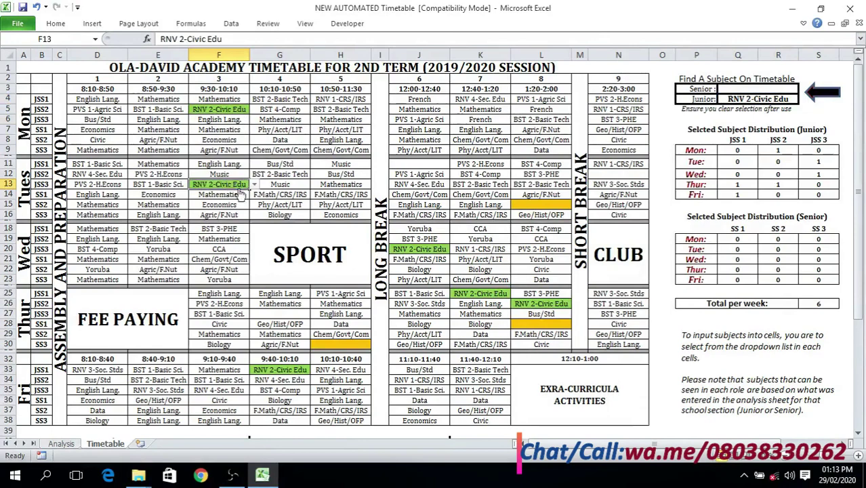
pyautogui.click(431, 251)
pyautogui.click(454, 250)
pyautogui.click(479, 294)
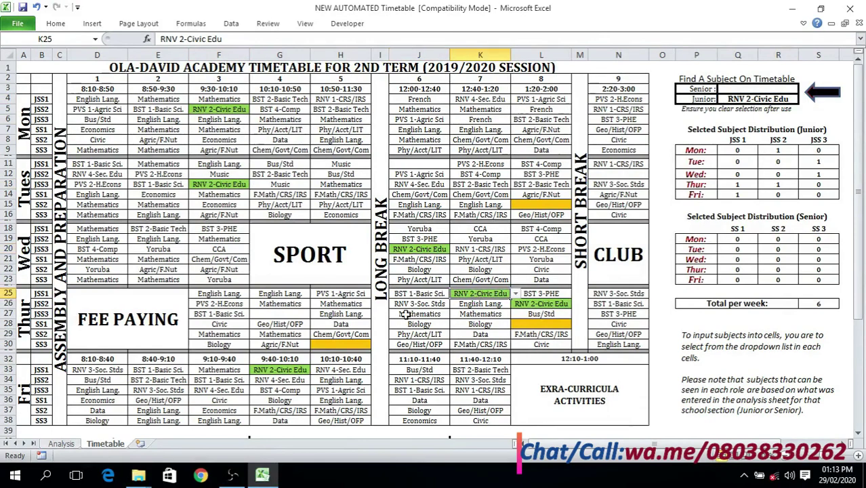
pyautogui.click(300, 369)
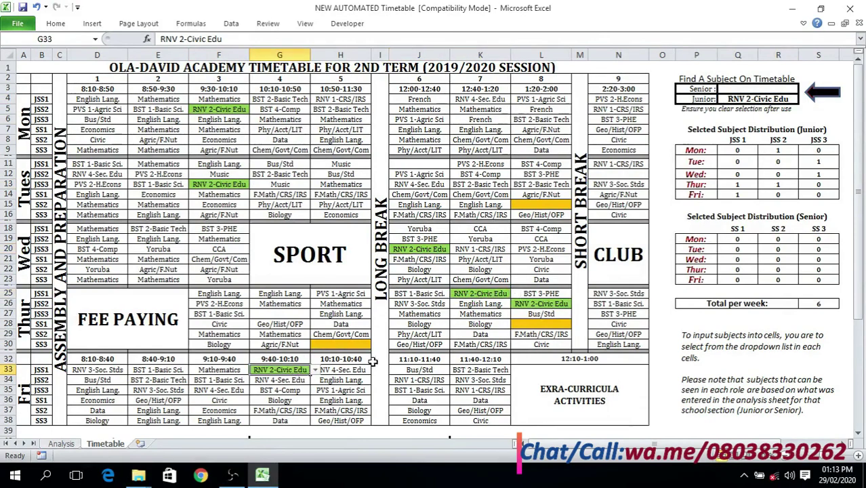
pyautogui.click(556, 304)
# - Mark the weekly total of 6 and the whole junior distribution table
pyautogui.moveTo(820, 305); pyautogui.dragTo(773, 304)
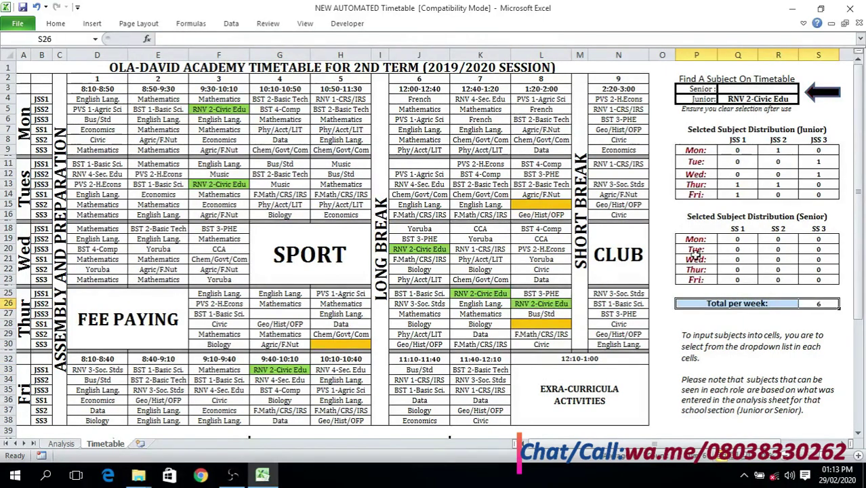
pyautogui.moveTo(684, 130); pyautogui.dragTo(796, 191)
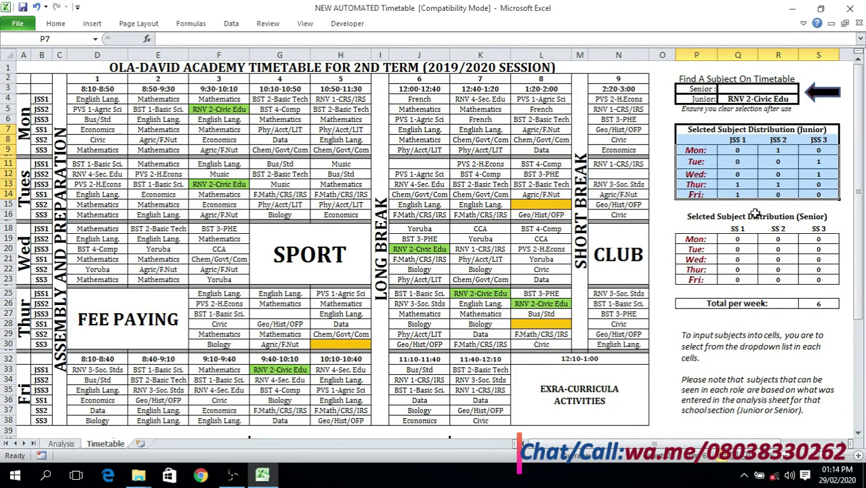
pyautogui.click(764, 99)
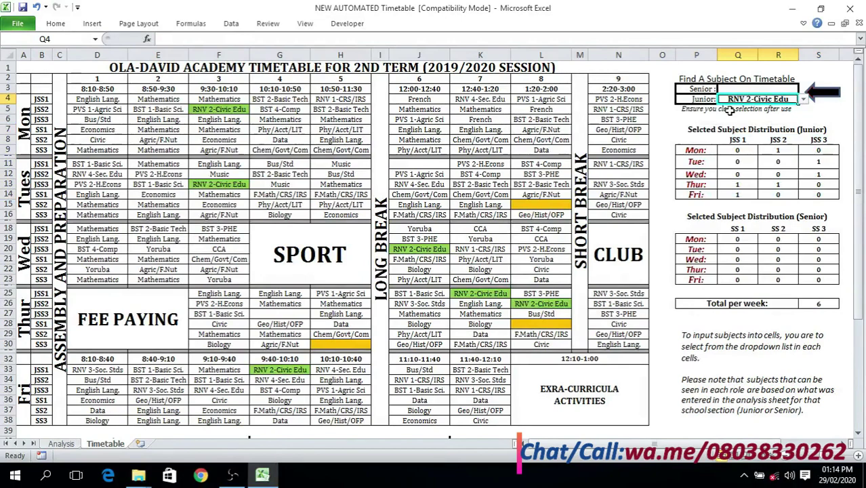
# - Clear the Junior search and set the Senior search in Q3 to Mathematics
pyautogui.press('Delete')
pyautogui.click(750, 89)
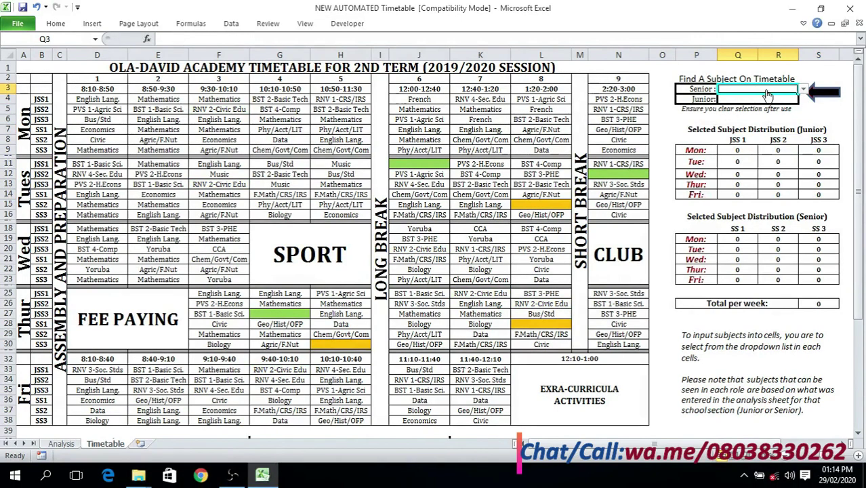
pyautogui.click(804, 90)
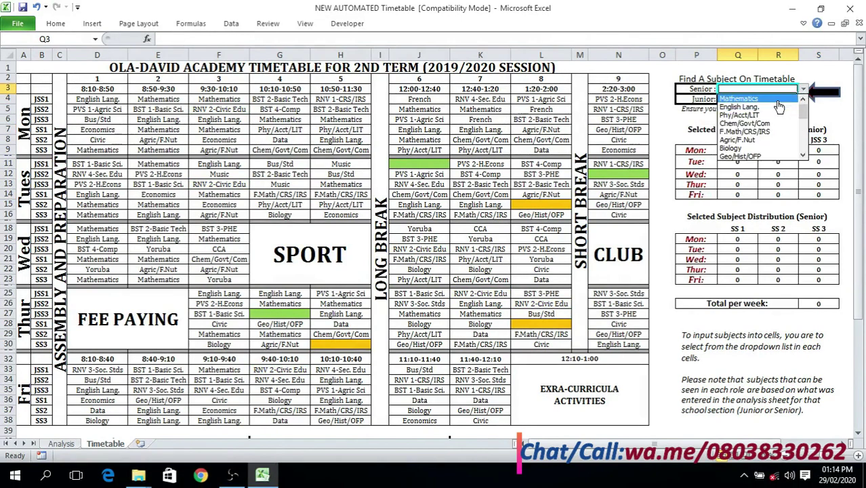
pyautogui.click(779, 105)
# - Set the Junior search in Q4 to Mathematics, giving a weekly total of 30
pyautogui.click(777, 98)
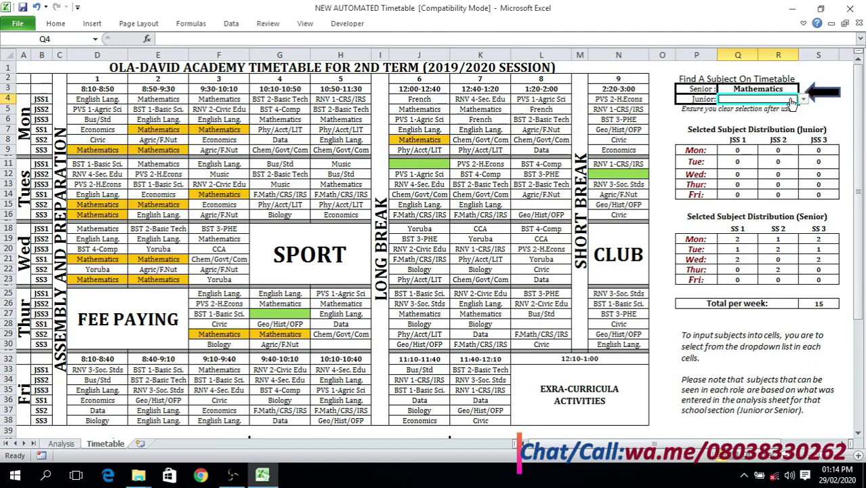
pyautogui.click(802, 100)
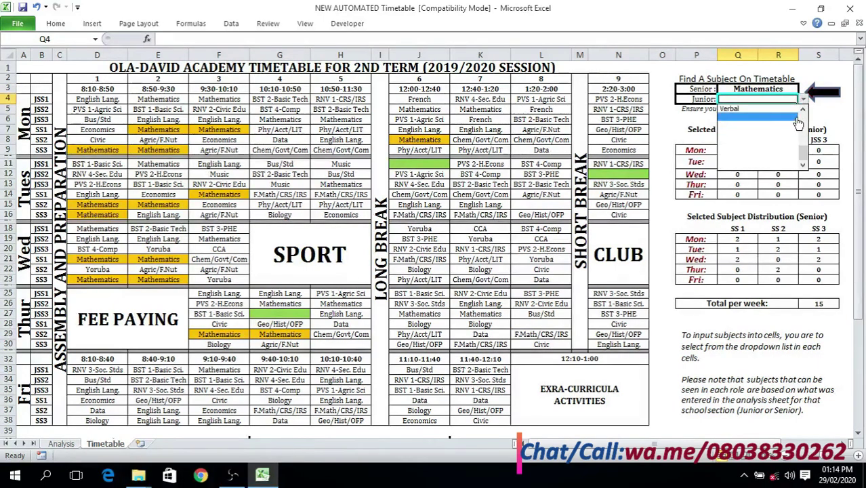
pyautogui.scroll(10, 779, 121)
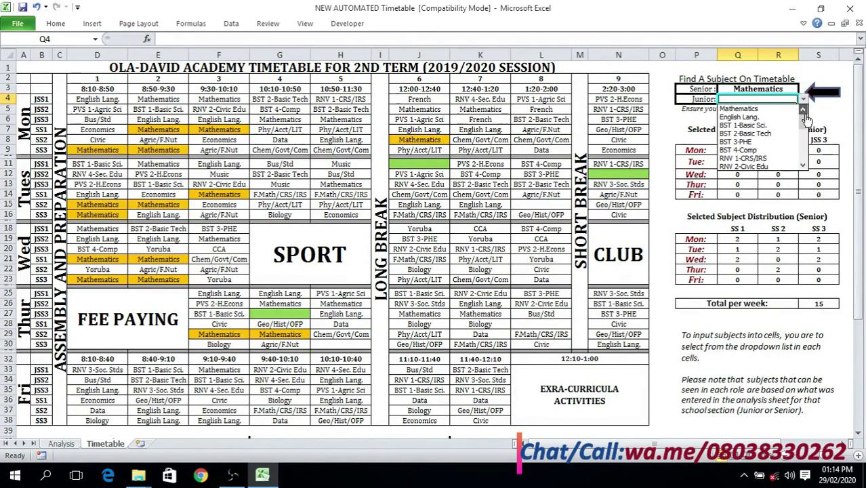
pyautogui.click(738, 109)
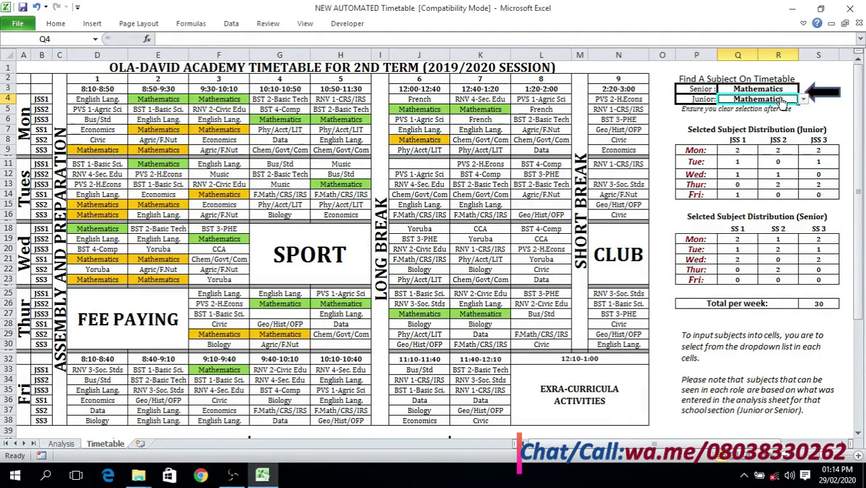
pyautogui.click(802, 99)
# - Switch the Junior search to BST 1-Basic Sci., then RNV 3-Soc. Stds, and mark P2:S4
pyautogui.click(769, 130)
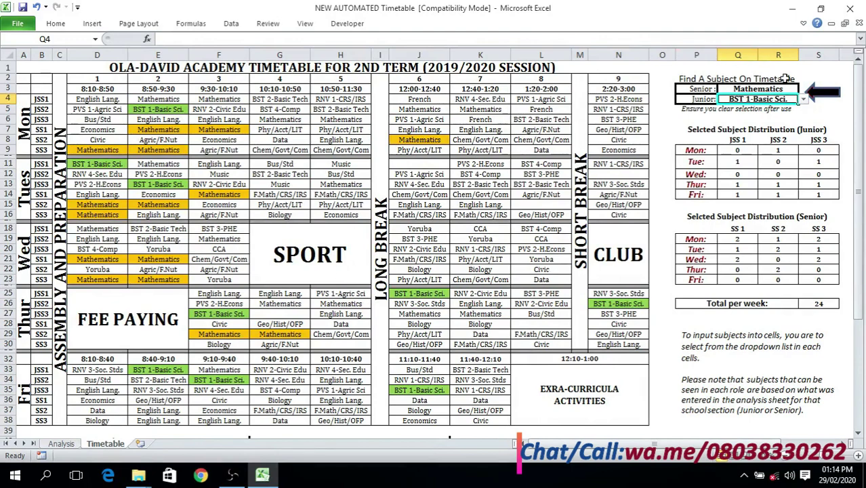
pyautogui.click(802, 99)
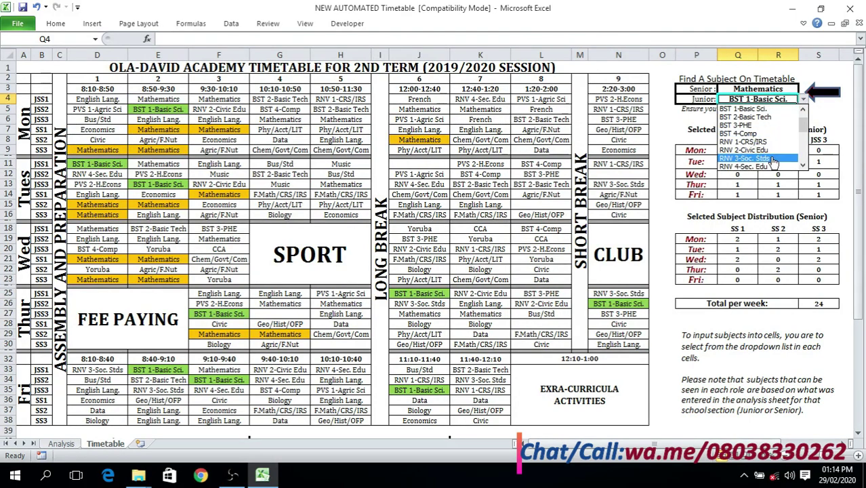
pyautogui.click(777, 158)
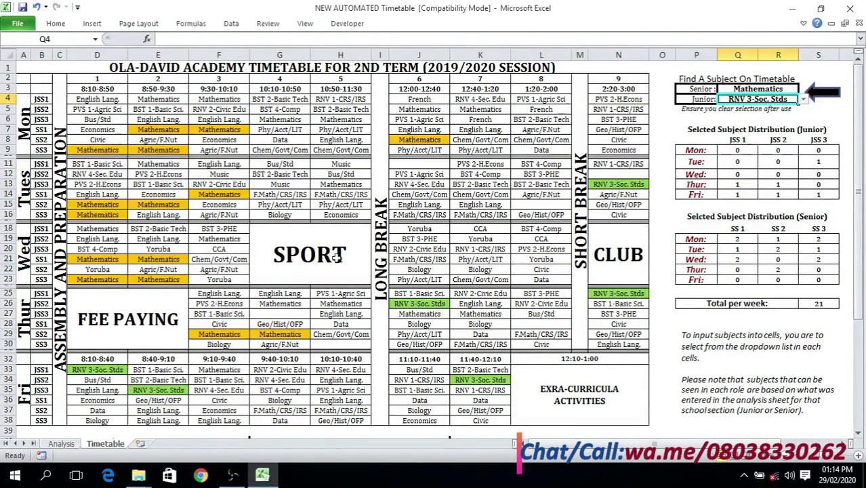
pyautogui.moveTo(679, 77); pyautogui.dragTo(802, 112)
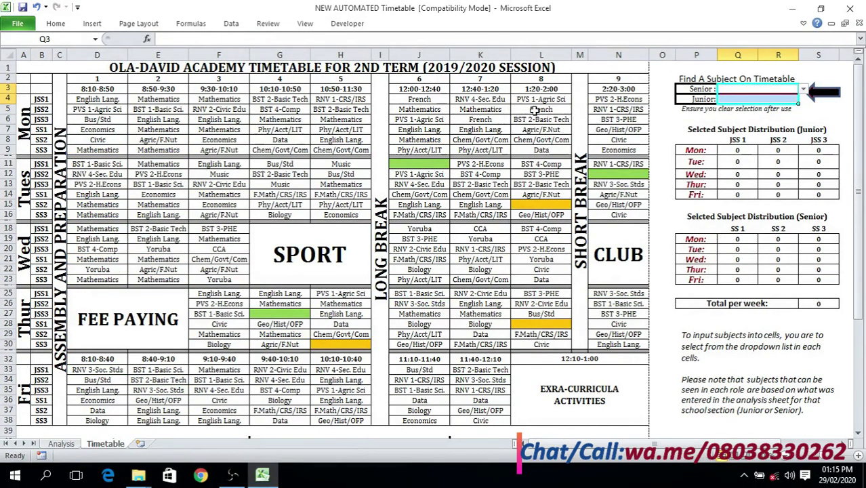
# - Open the print preview with Ctrl+P and set the print range to pages 1 to 1
pyautogui.hotkey('ctrl', 'p')
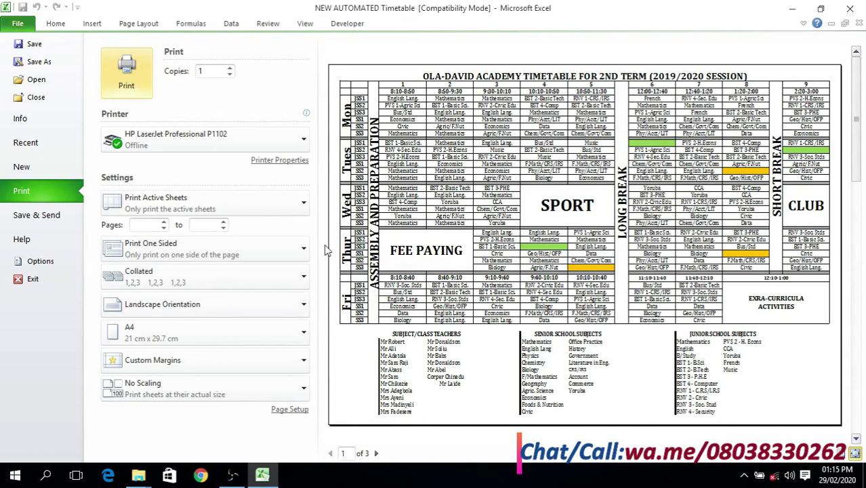
pyautogui.click(154, 227)
pyautogui.write('1')
pyautogui.click(204, 225)
pyautogui.write('1')
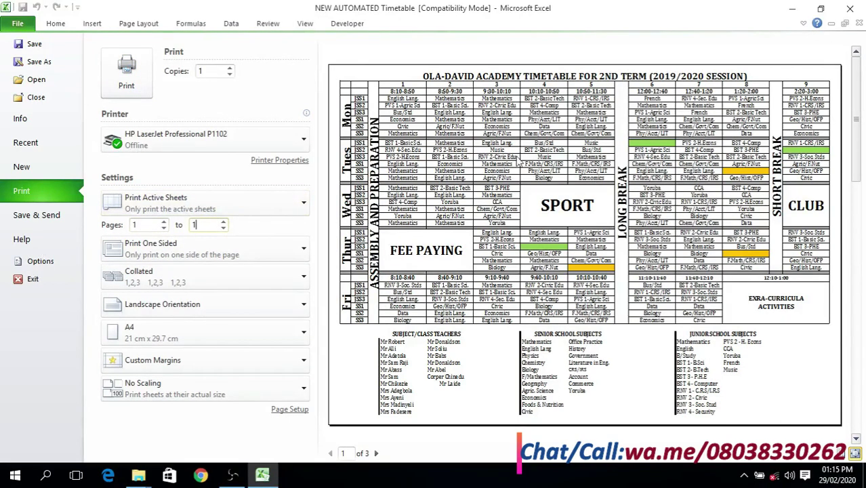